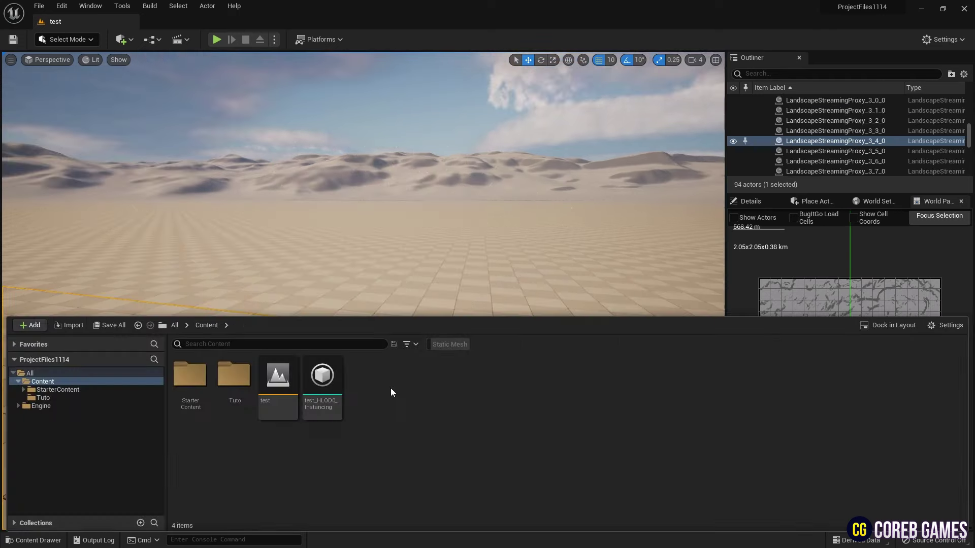
Create a new Niagara system in the Content folder from selected emitters, using the Fountain template.
{"action": "right_click", "coordinate": [391, 392]}
{"action": "left_click", "coordinate": [447, 182]}
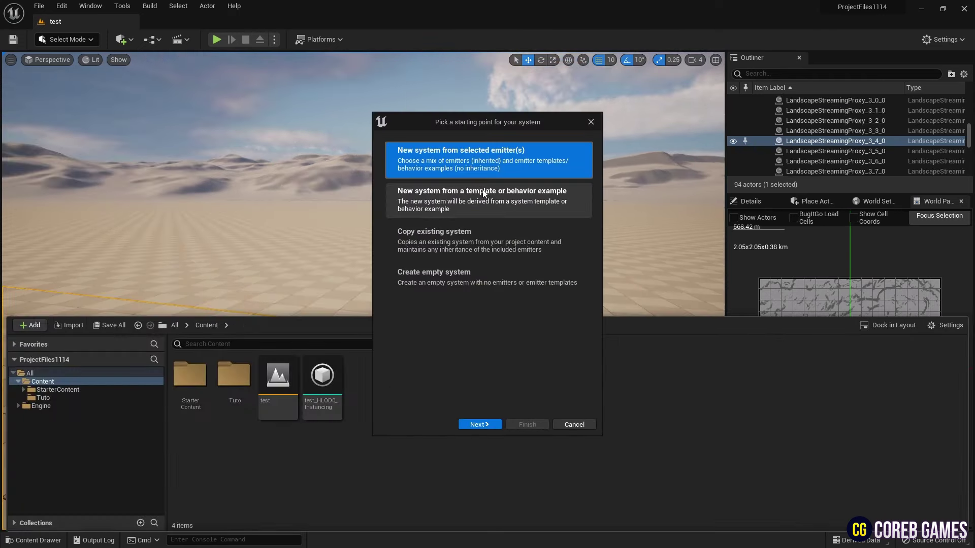
{"action": "left_click", "coordinate": [480, 424]}
{"action": "left_click", "coordinate": [477, 361]}
{"action": "left_click", "coordinate": [580, 407]}
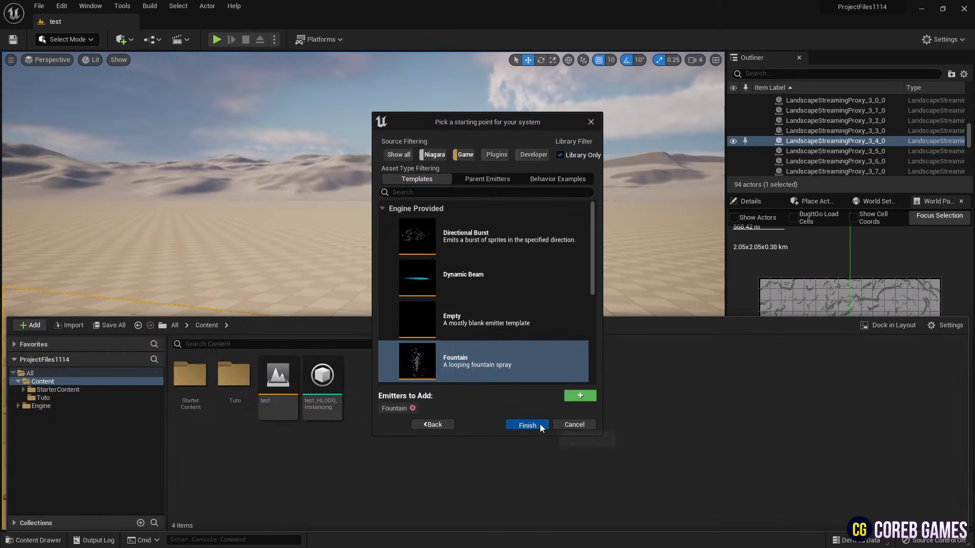
{"action": "left_click", "coordinate": [527, 424]}
Name the new Niagara system NS_Particle and open it for editing.
{"action": "type", "text": "NS_Parti"}
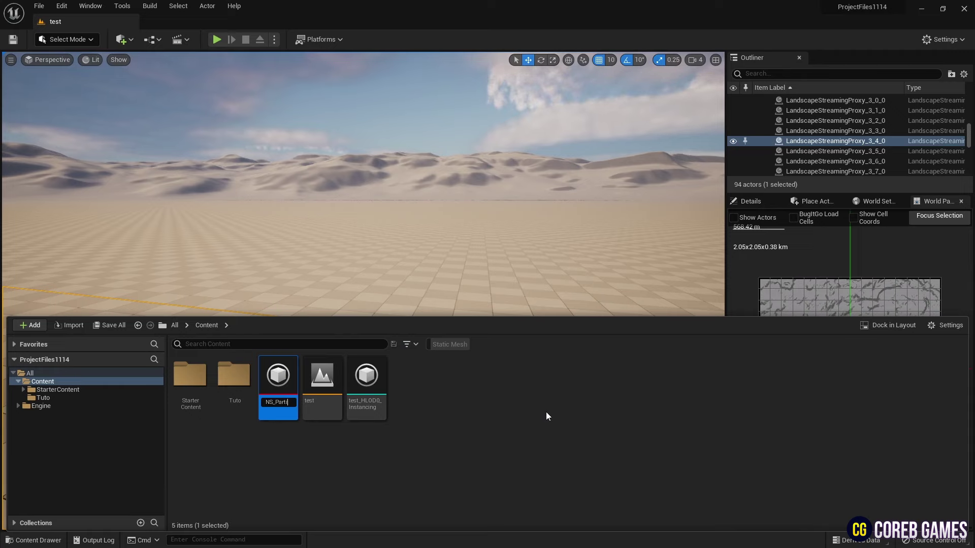
{"action": "type", "text": "cle"}
{"action": "key", "text": "Return"}
{"action": "double_click", "coordinate": [279, 378]}
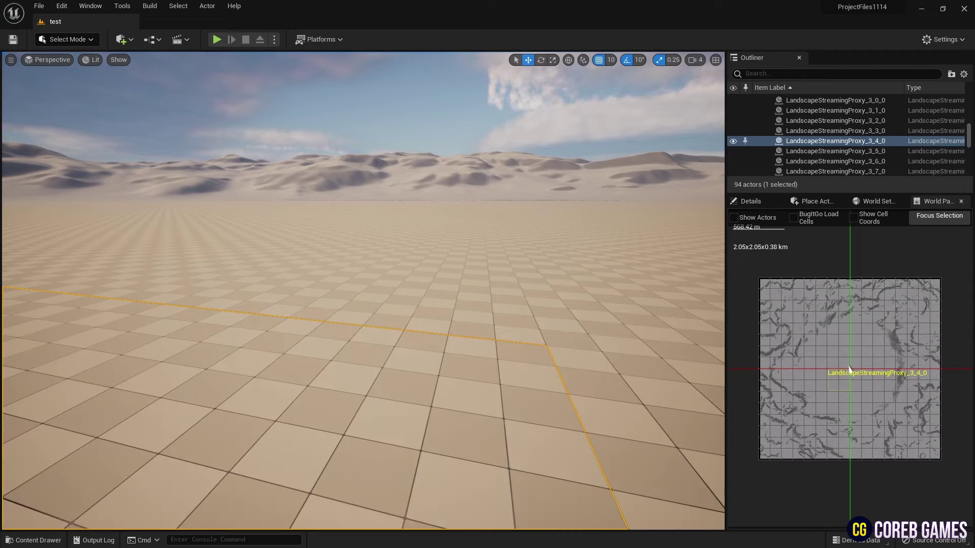
{"action": "double_click", "coordinate": [529, 120]}
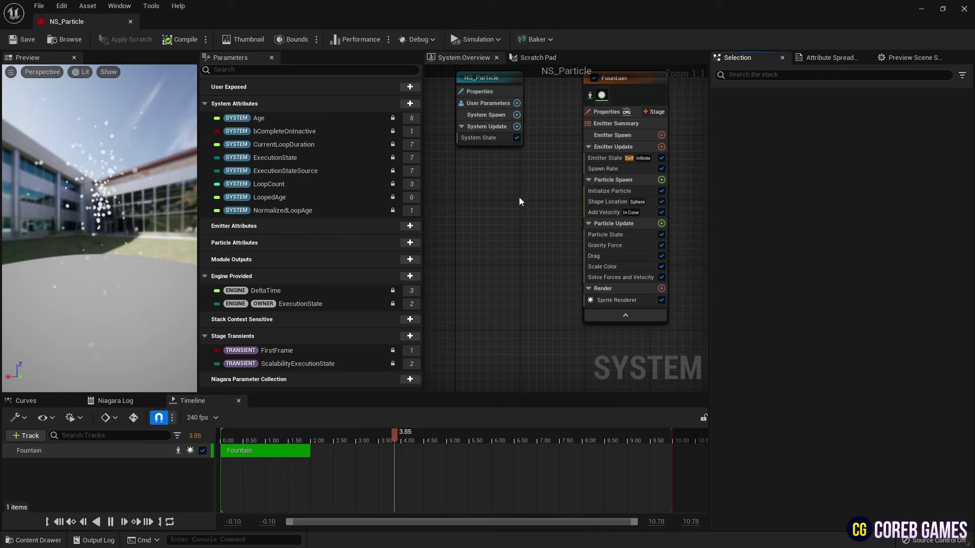
Delete the Add Velocity and Gravity Force modules from the Fountain emitter.
{"action": "right_click_drag", "start_coordinate": [519, 197], "coordinate": [477, 207]}
{"action": "left_click_drag", "start_coordinate": [582, 96], "coordinate": [560, 97]}
{"action": "left_click", "coordinate": [629, 147]}
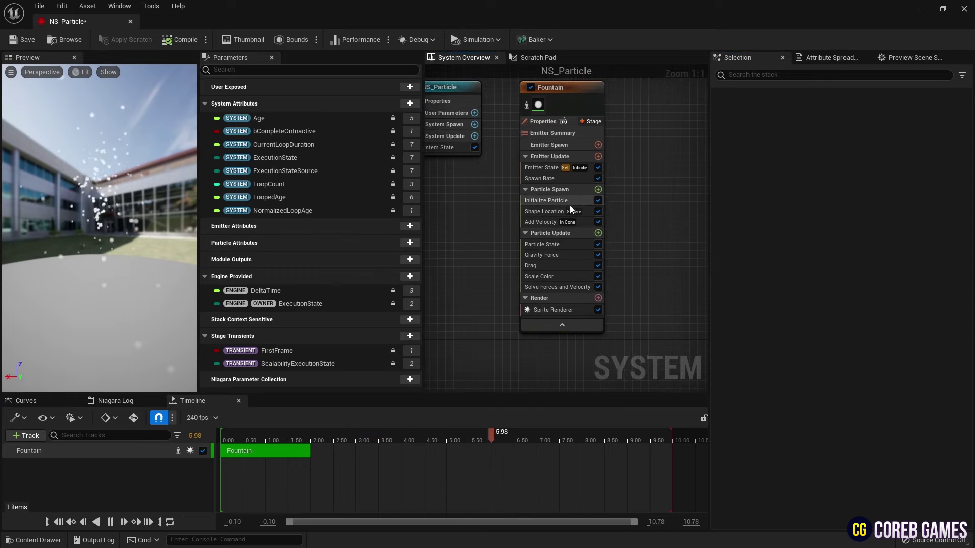
{"action": "left_click", "coordinate": [552, 225]}
{"action": "key", "text": "Delete"}
{"action": "left_click", "coordinate": [563, 244]}
{"action": "key", "text": "Delete"}
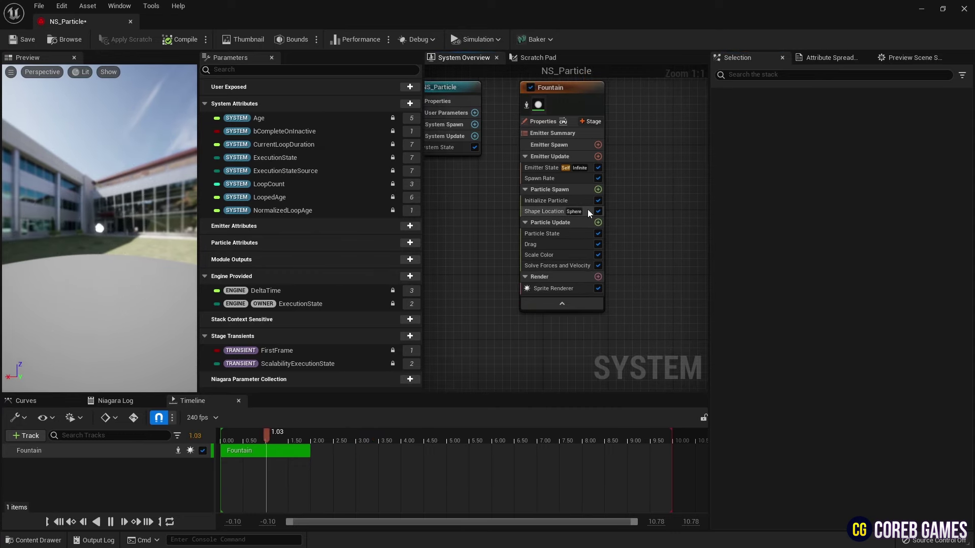
Change the Shape Location primitive to Cylinder, with a height of 1000 and a radius of 500.
{"action": "left_click", "coordinate": [558, 211]}
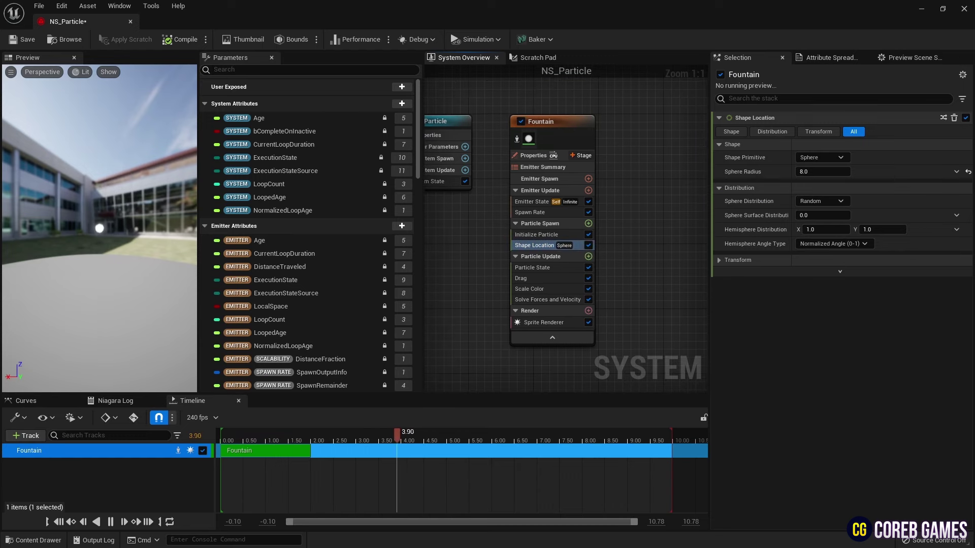
{"action": "left_click", "coordinate": [820, 158]}
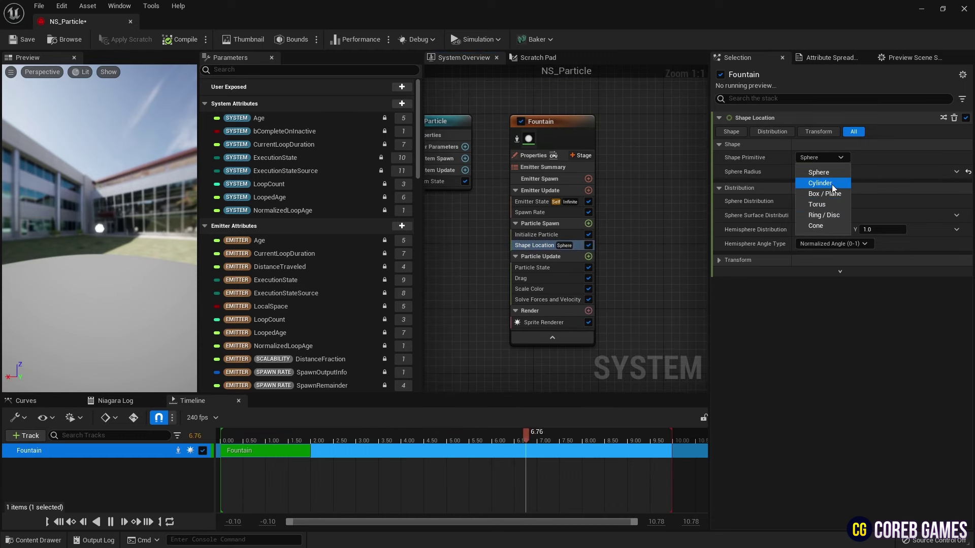
{"action": "left_click", "coordinate": [832, 185]}
{"action": "left_click", "coordinate": [827, 175]}
{"action": "type", "text": "1000"}
{"action": "key", "text": "Tab"}
{"action": "type", "text": "50"}
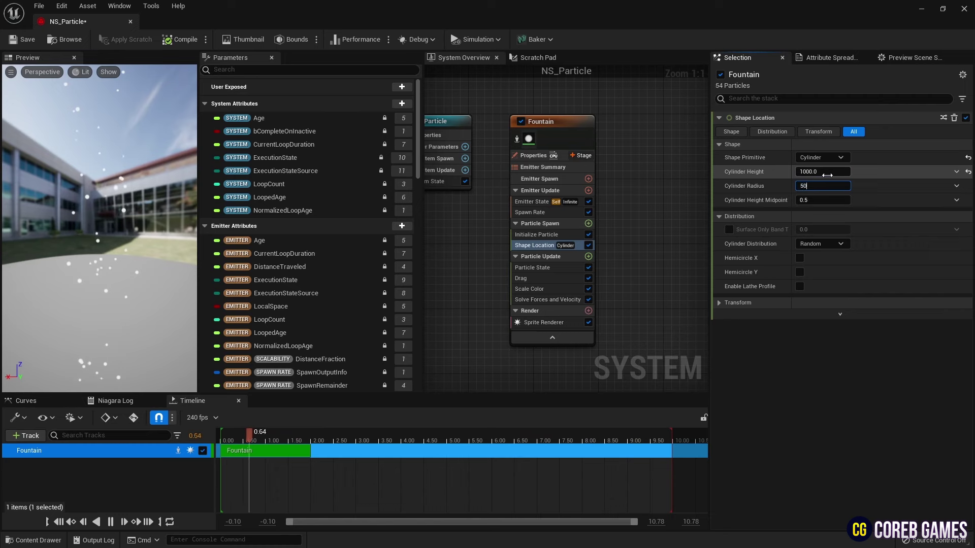
{"action": "left_click_drag", "start_coordinate": [117, 223], "coordinate": [115, 249]}
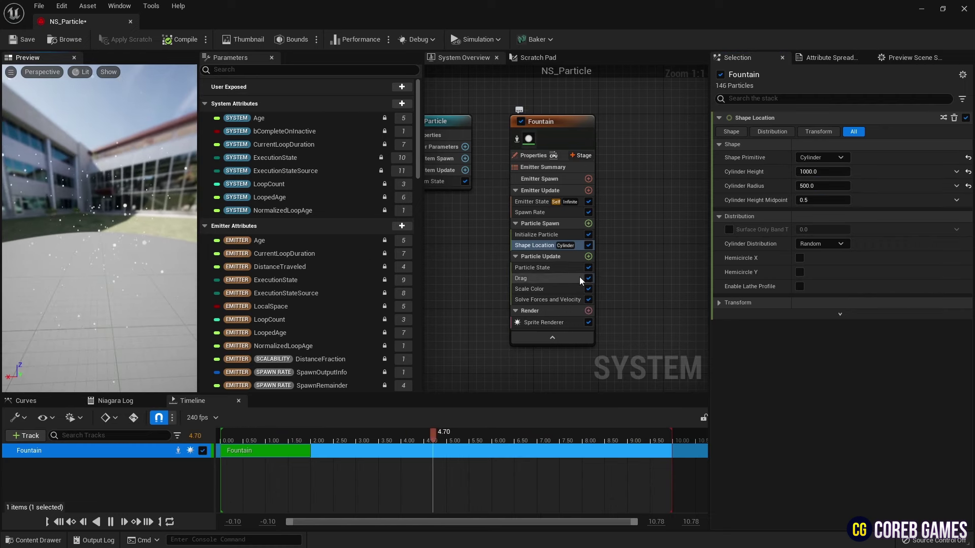
Set the particle lifetime in Initialize Particle to a minimum of 2 and a maximum of 4.
{"action": "left_click", "coordinate": [588, 256]}
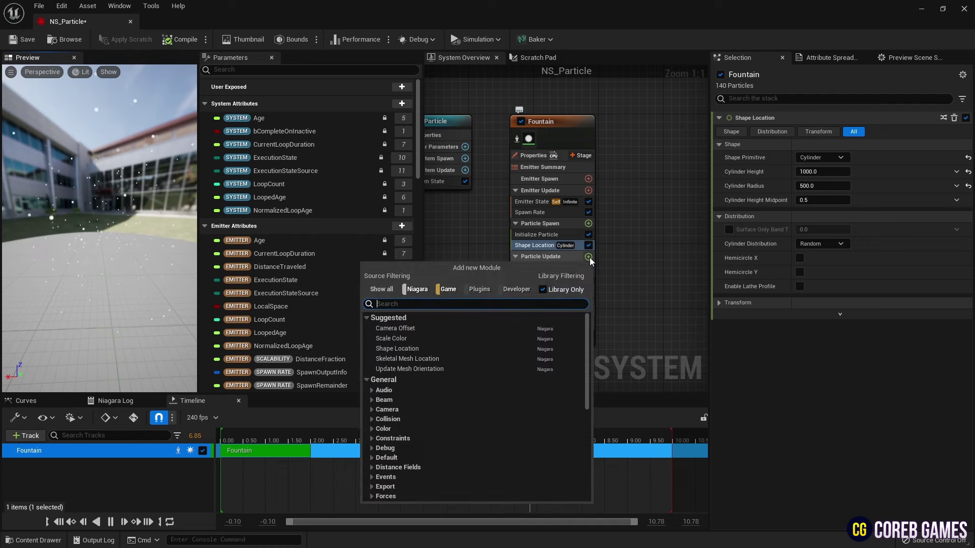
{"action": "left_click", "coordinate": [537, 234]}
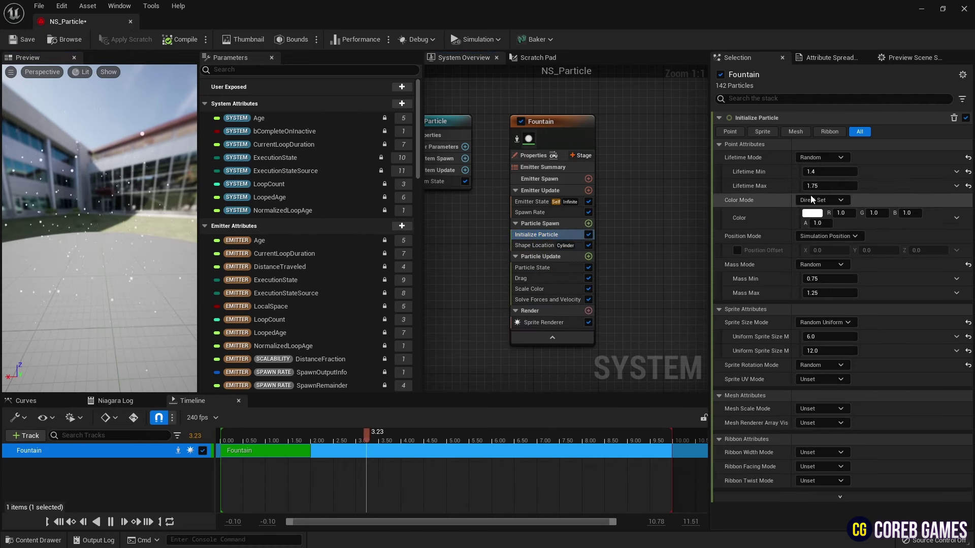
{"action": "left_click", "coordinate": [825, 172]}
{"action": "type", "text": "2"}
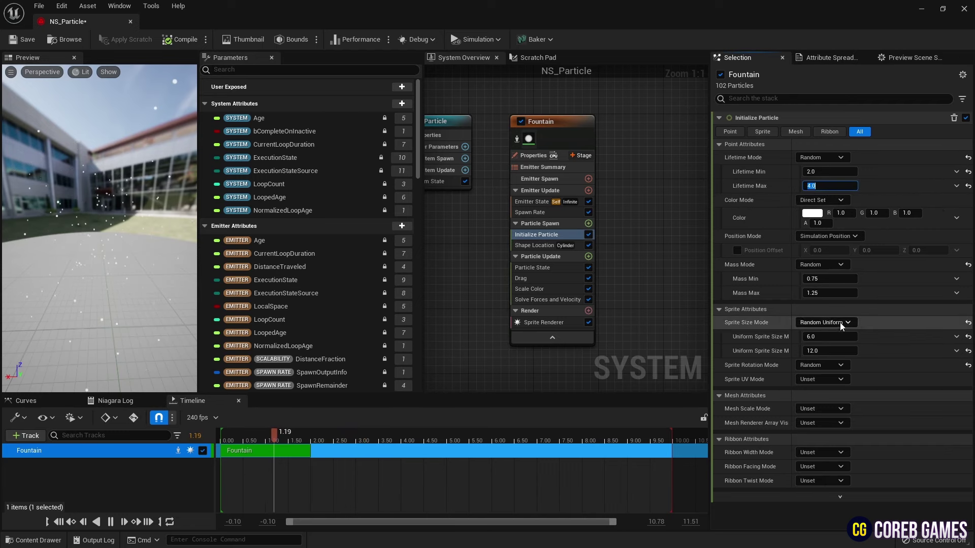
Switch the Sprite Size Mode to Uniform and set the Uniform Sprite Size to 3.
{"action": "left_click", "coordinate": [822, 322]}
{"action": "left_click", "coordinate": [817, 344]}
{"action": "left_click", "coordinate": [838, 336]}
{"action": "type", "text": "3"}
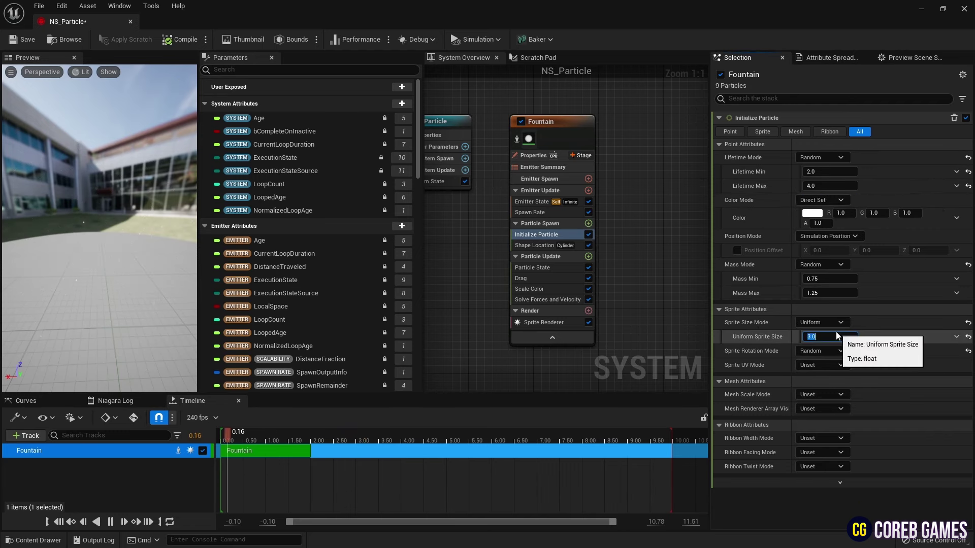
{"action": "key", "text": "Return"}
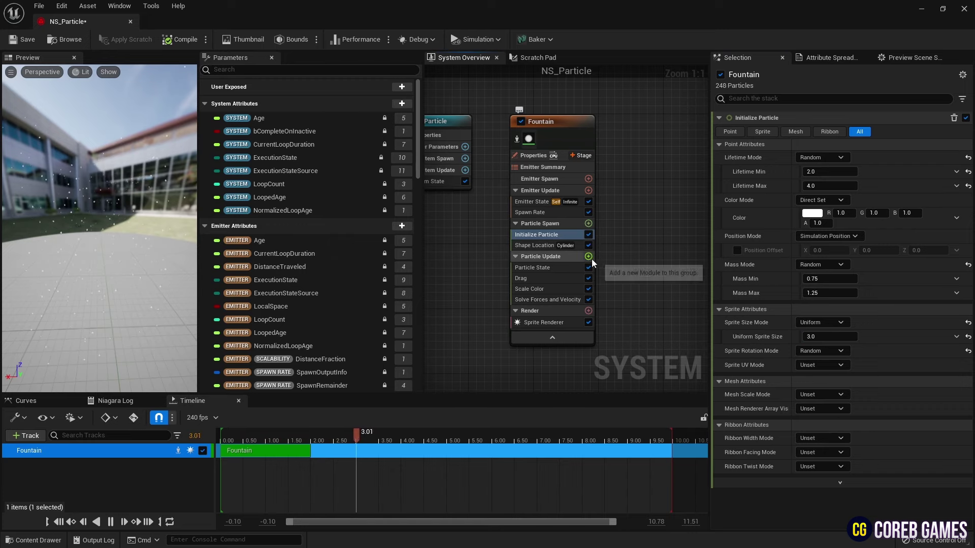
Assign the Make Vector from Linear Color RGB dynamic input to Scale RGB in the Scale Color module.
{"action": "left_click", "coordinate": [538, 289]}
{"action": "left_click", "coordinate": [957, 146]}
{"action": "type", "text": "line"}
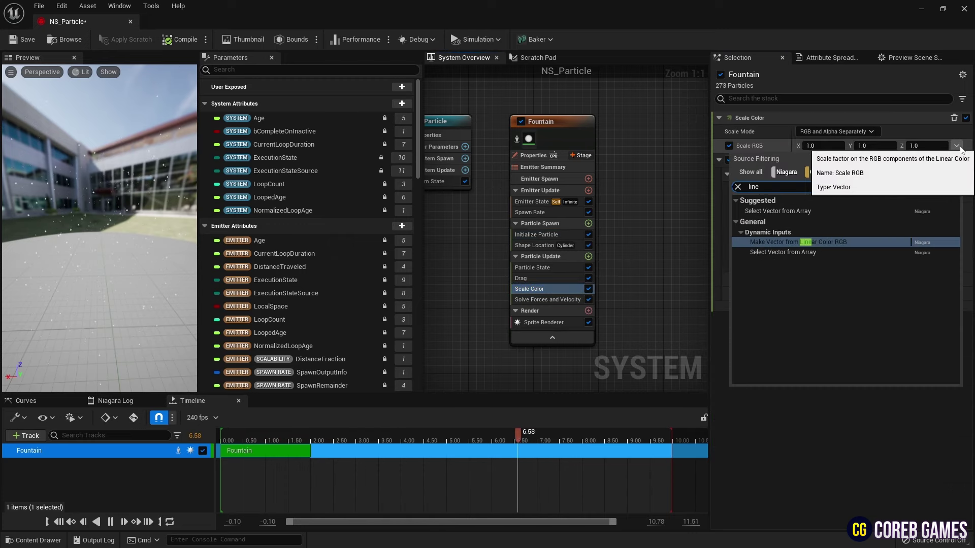
{"action": "key", "text": "Return"}
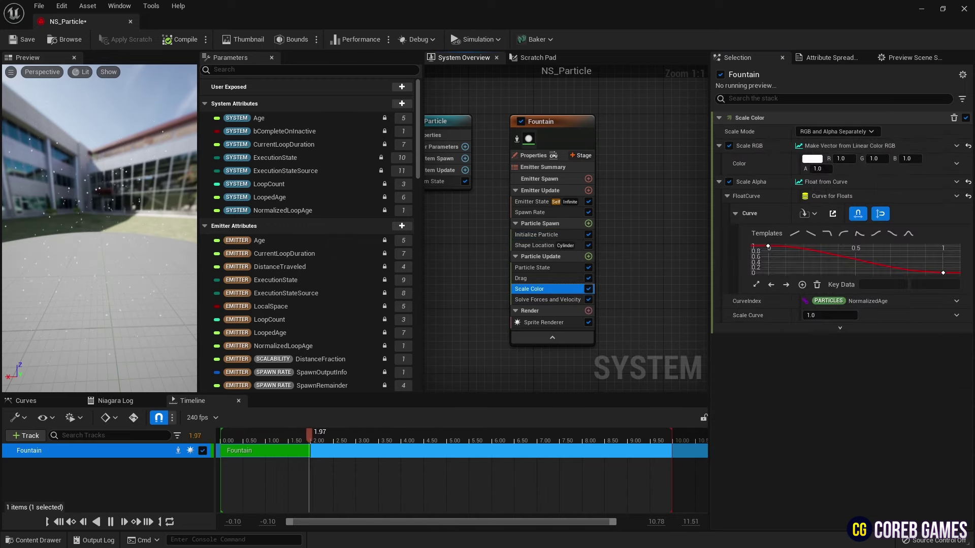
Set the Scale RGB color to R 5, G 10 and B 0.5.
{"action": "left_click", "coordinate": [855, 158]}
{"action": "type", "text": "5"}
{"action": "left_click", "coordinate": [869, 159]}
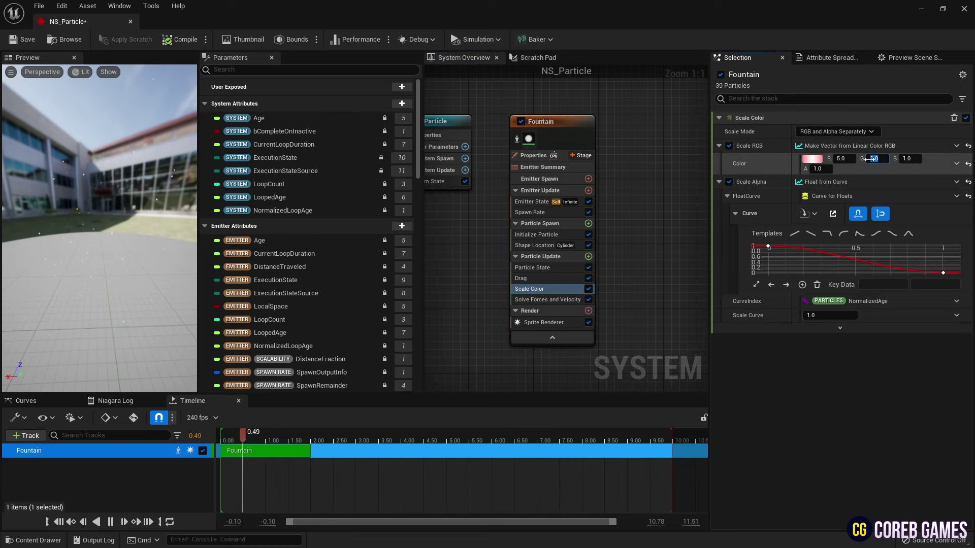
{"action": "key", "text": "Return"}
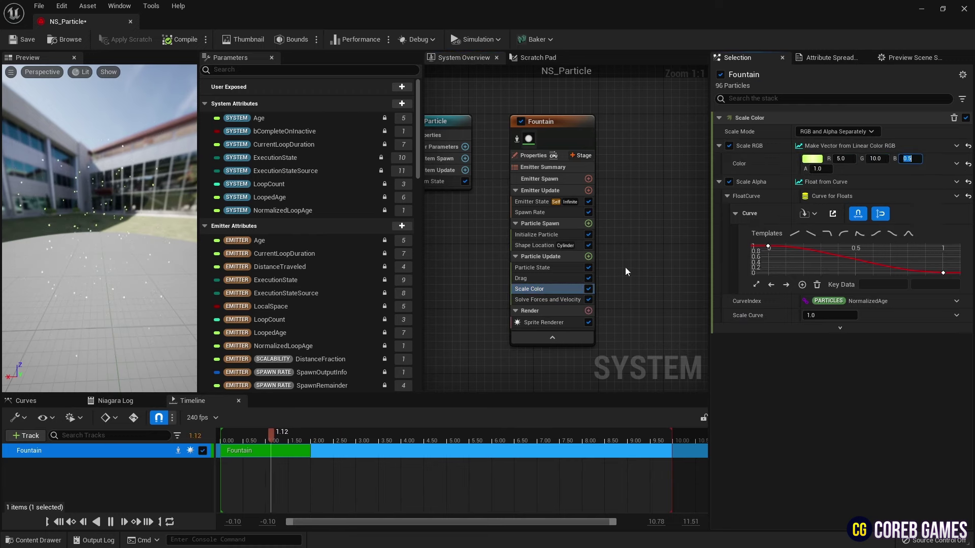
Set the first key of the Scale Alpha curve to time 0 and value 0.2.
{"action": "left_click", "coordinate": [769, 246]}
{"action": "left_click", "coordinate": [919, 284]}
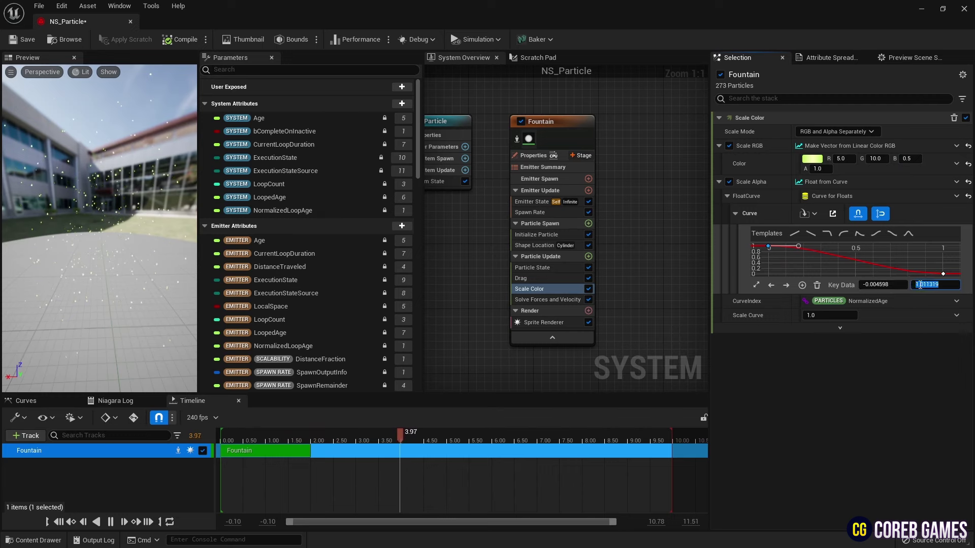
{"action": "type", "text": "0.2"}
{"action": "key", "text": "Return"}
{"action": "left_click", "coordinate": [893, 289]}
{"action": "type", "text": "0"}
{"action": "key", "text": "Return"}
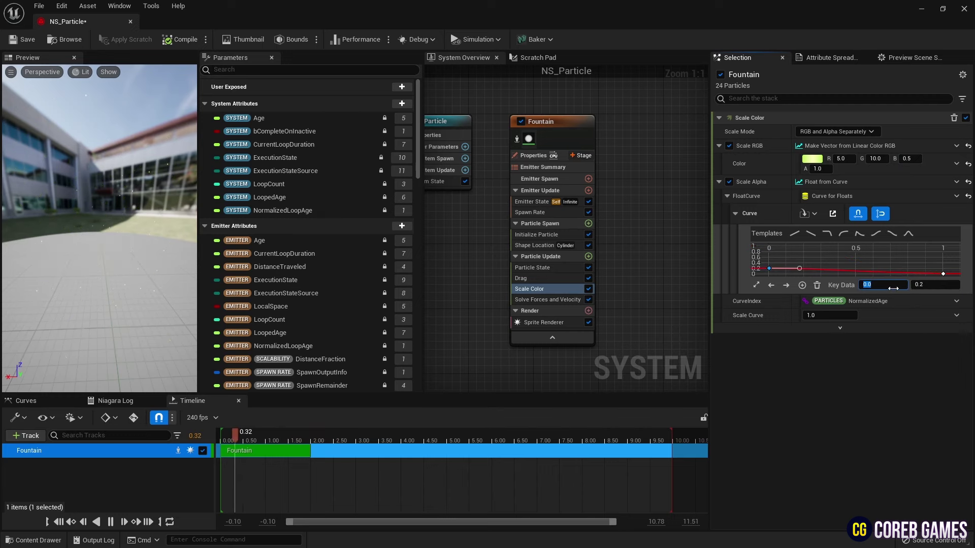
Add a middle key to the Scale Alpha curve at time 0.4 with value 1, and smooth its tangents.
{"action": "right_click", "coordinate": [858, 258]}
{"action": "left_click", "coordinate": [887, 303]}
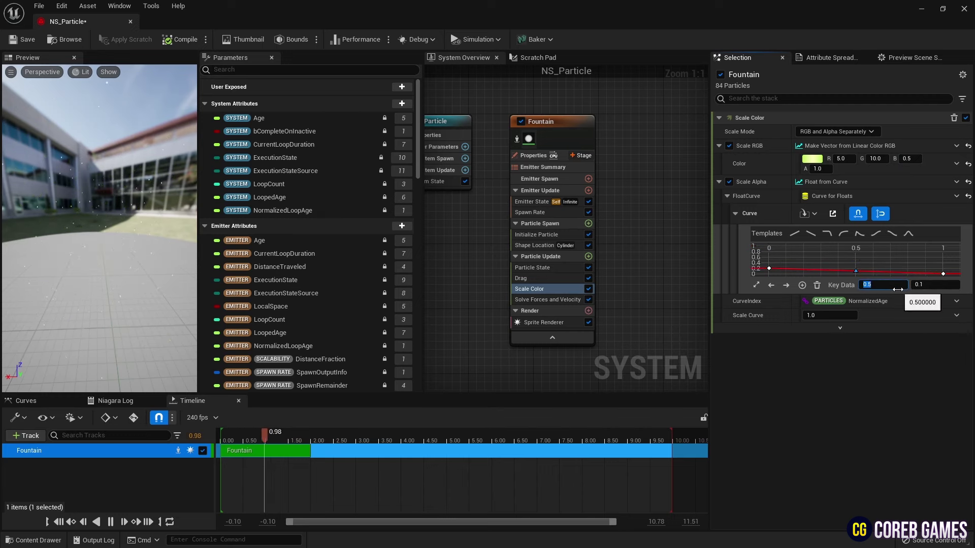
{"action": "key", "text": "Return"}
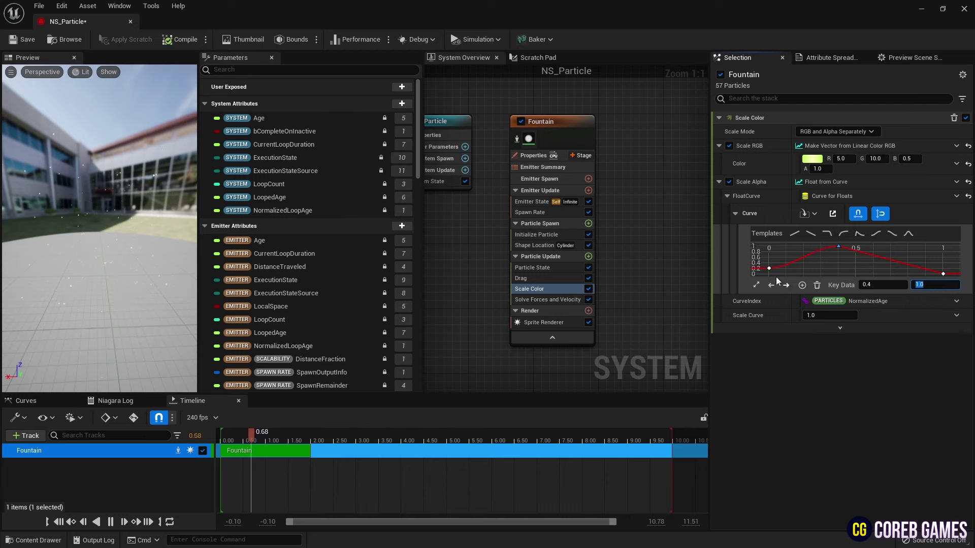
{"action": "right_click", "coordinate": [839, 245]}
{"action": "left_click", "coordinate": [869, 342]}
Add a Scale Sprite Size module to the emitter's Particle Update group.
{"action": "left_click", "coordinate": [589, 257]}
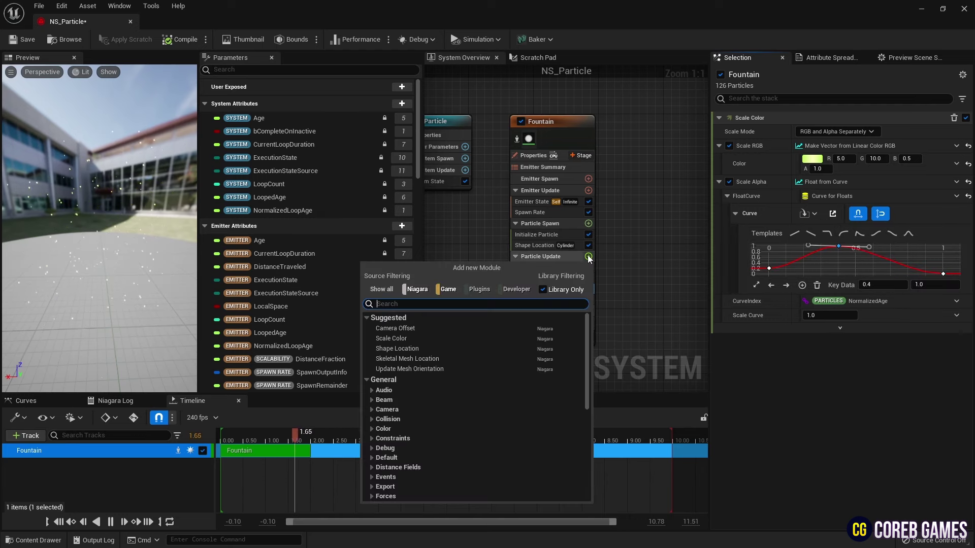
{"action": "type", "text": "size"}
{"action": "key", "text": "Down"}
{"action": "key", "text": "Down"}
{"action": "key", "text": "Return"}
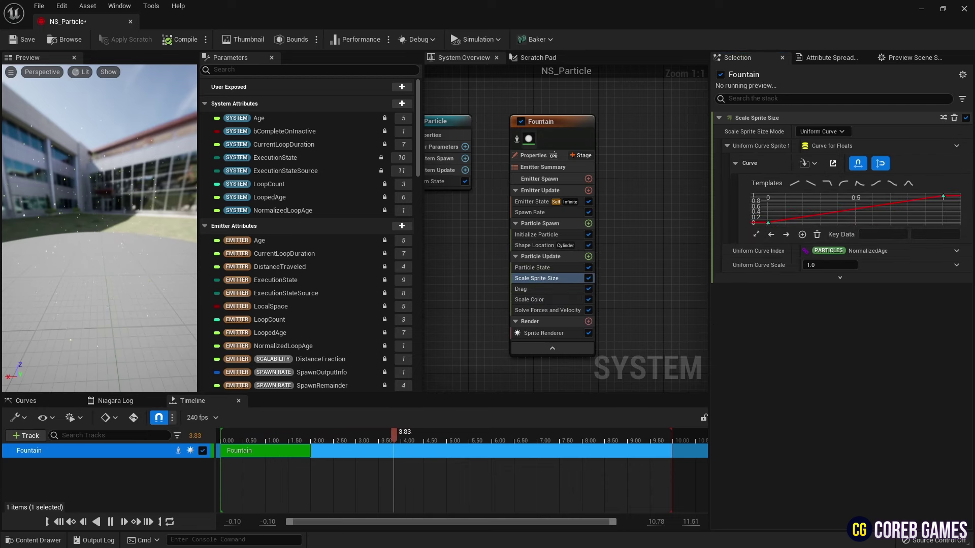
Key the Scale Sprite Size curve with 0.05 at time 0, 1.5 at time 0.4 and 0 at time 1.
{"action": "left_click", "coordinate": [767, 223]}
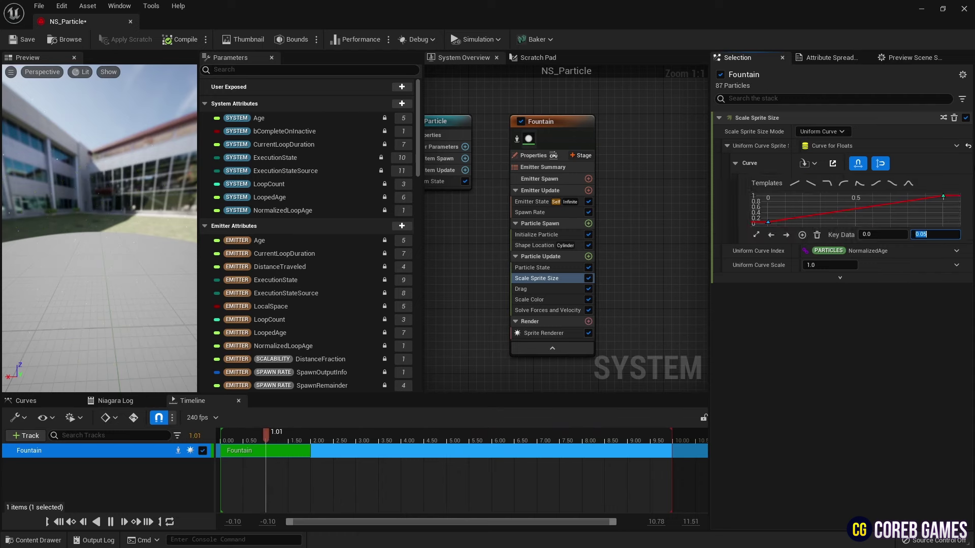
{"action": "left_click", "coordinate": [943, 196]}
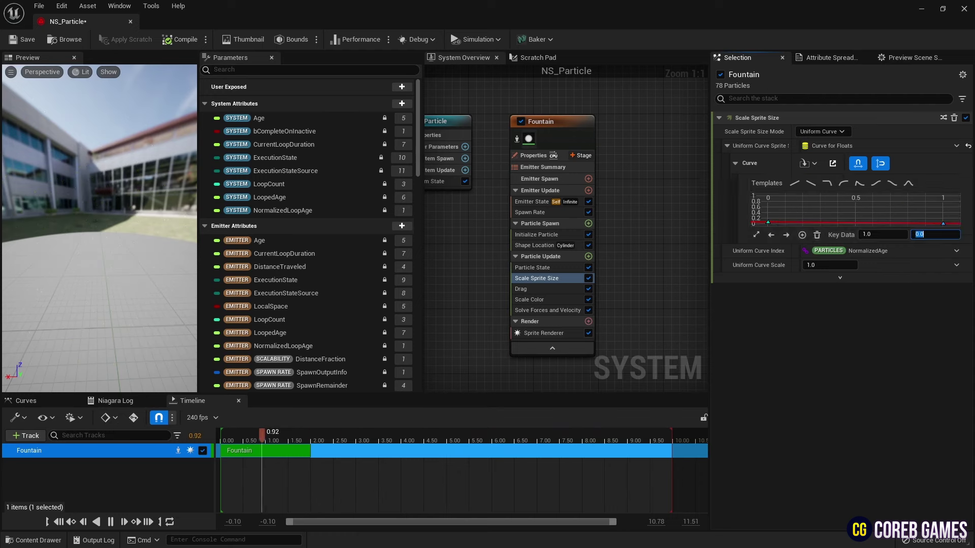
{"action": "right_click", "coordinate": [834, 213]}
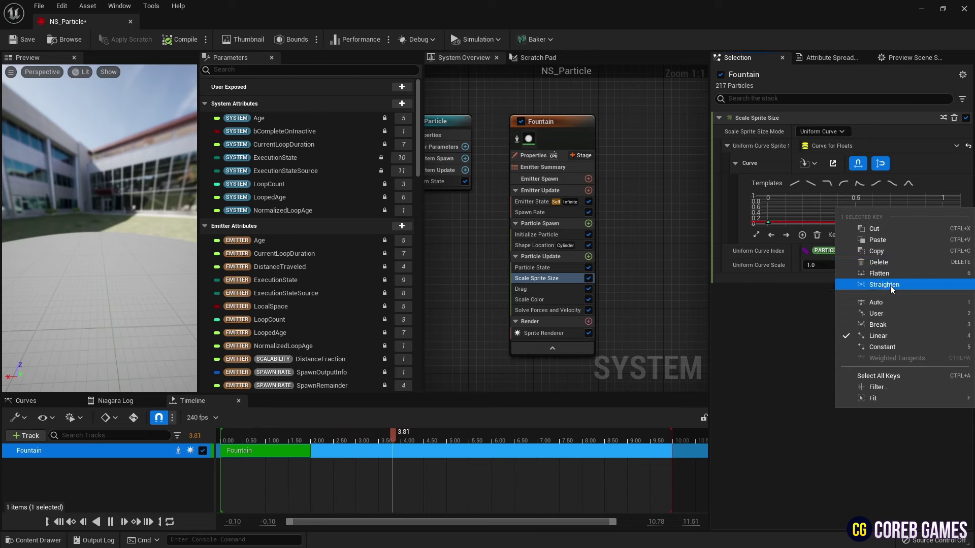
{"action": "left_click", "coordinate": [829, 202]}
{"action": "right_click", "coordinate": [829, 202]}
{"action": "left_click", "coordinate": [866, 249]}
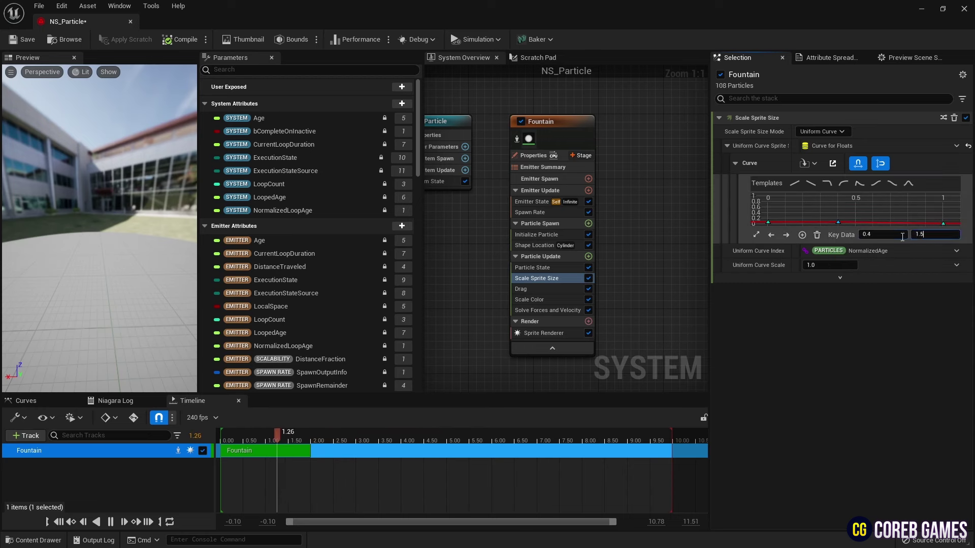
{"action": "key", "text": "Return"}
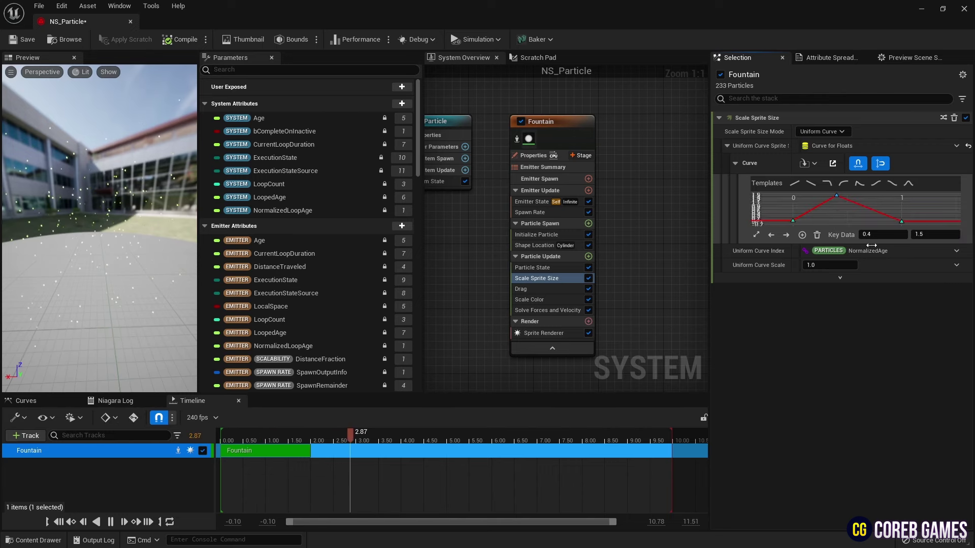
Smooth the tangents of the middle and first keys on the sprite size curve.
{"action": "right_click", "coordinate": [837, 197]}
{"action": "left_click", "coordinate": [886, 290]}
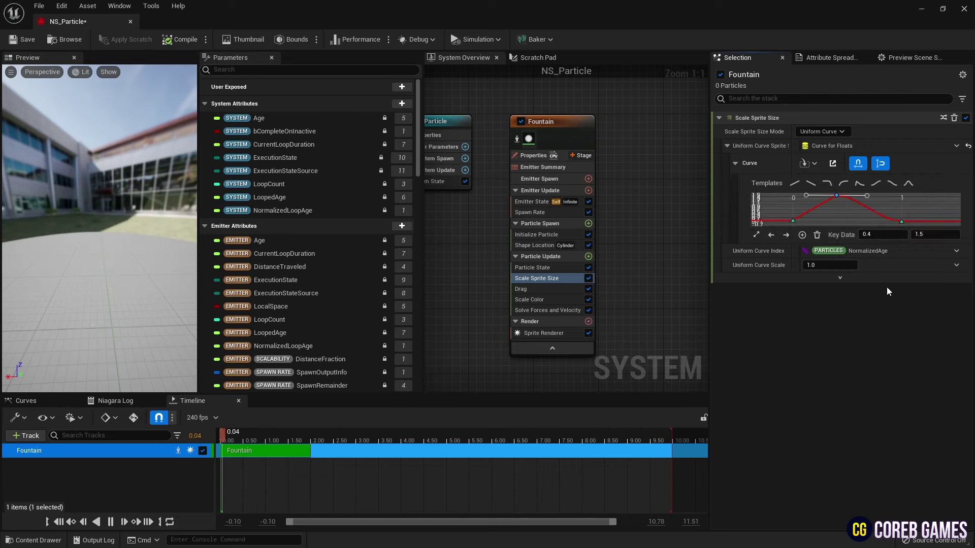
{"action": "right_click", "coordinate": [796, 222]}
{"action": "left_click", "coordinate": [845, 297]}
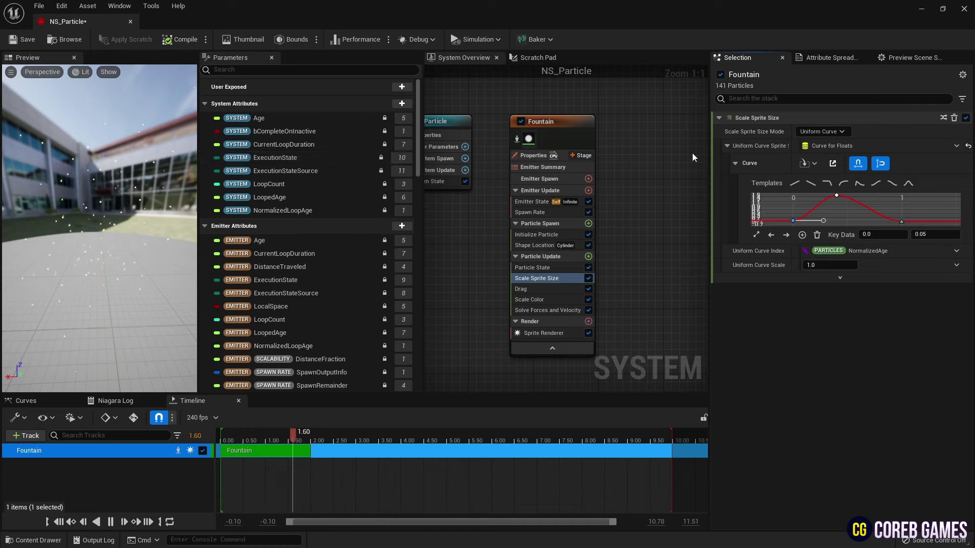
Set the Fountain emitter's Spawn Rate to 20000.
{"action": "left_click_drag", "start_coordinate": [172, 111], "coordinate": [172, 127]}
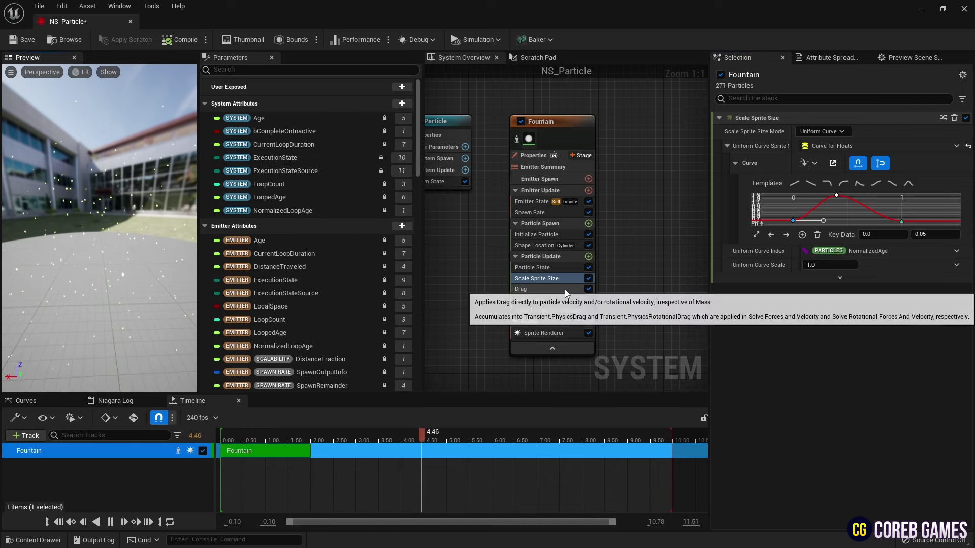
{"action": "left_click", "coordinate": [561, 214]}
{"action": "left_click", "coordinate": [817, 131]}
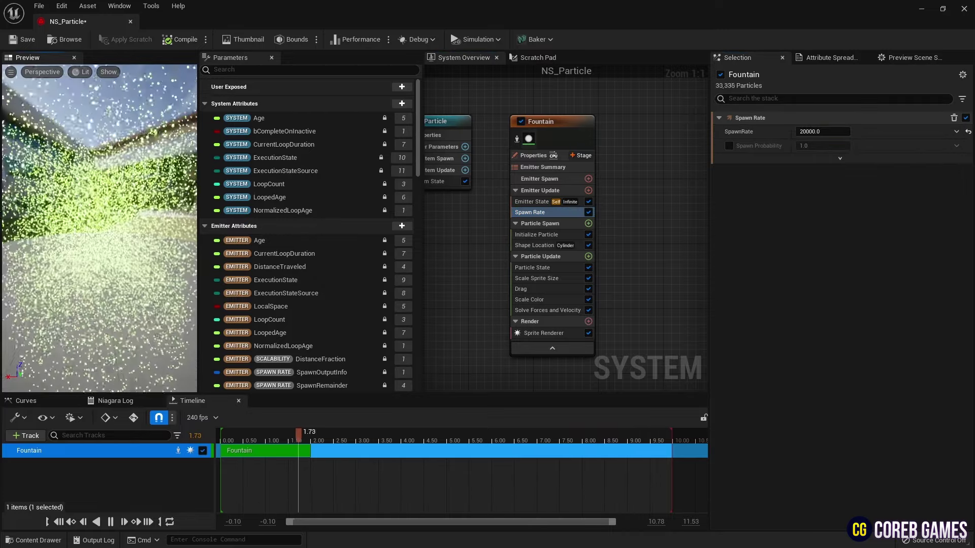
Set the Life Cycle Mode of the Fountain emitter's Emitter State to System.
{"action": "left_click", "coordinate": [557, 224]}
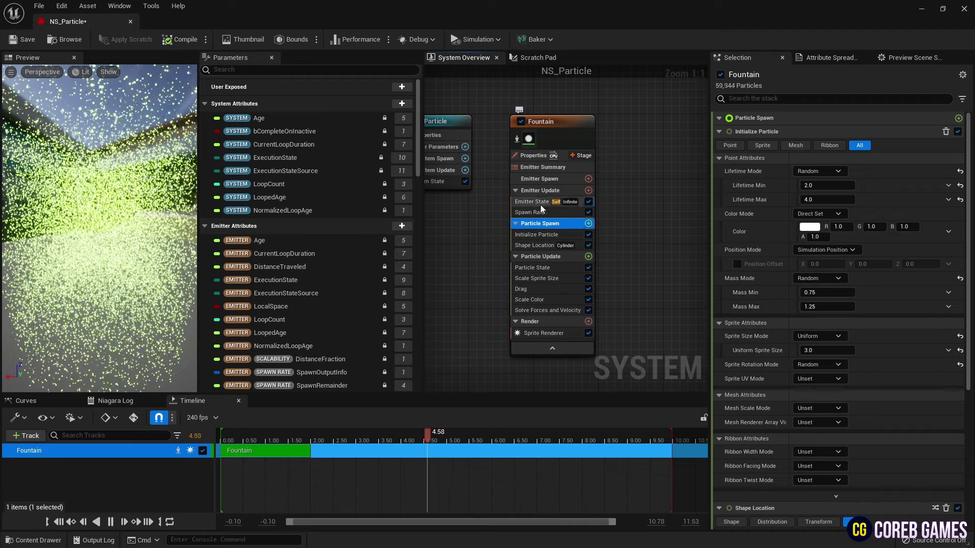
{"action": "left_click", "coordinate": [531, 202]}
{"action": "left_click", "coordinate": [828, 180]}
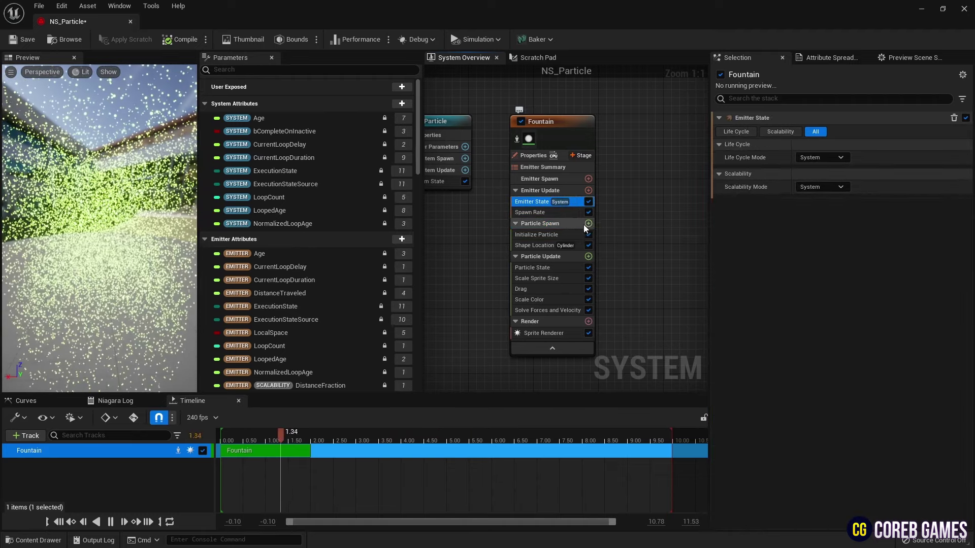
Add a Sample Static Mesh module to the emitter's Particle Spawn group.
{"action": "left_click", "coordinate": [588, 224]}
{"action": "type", "text": "stat"}
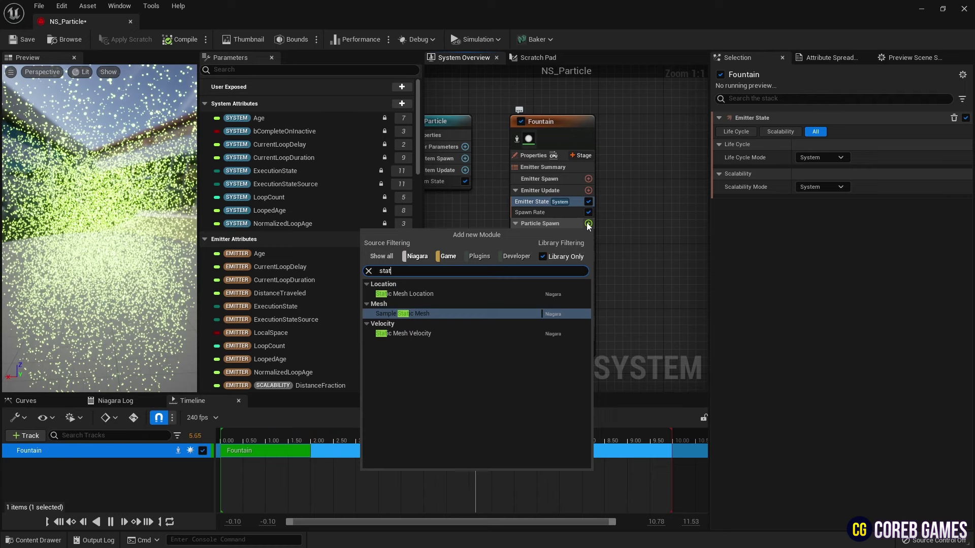
{"action": "key", "text": "Return"}
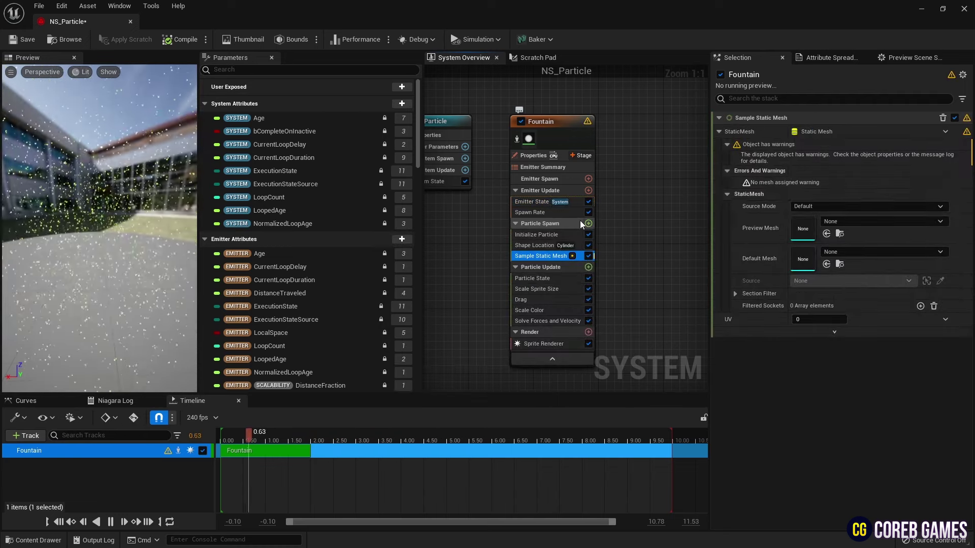
Assign SM_MatPreviewMesh_01 as the Sample Static Mesh preview mesh and set its Source Mode to Attach Parent.
{"action": "left_click", "coordinate": [849, 221]}
{"action": "type", "text": "matpre"}
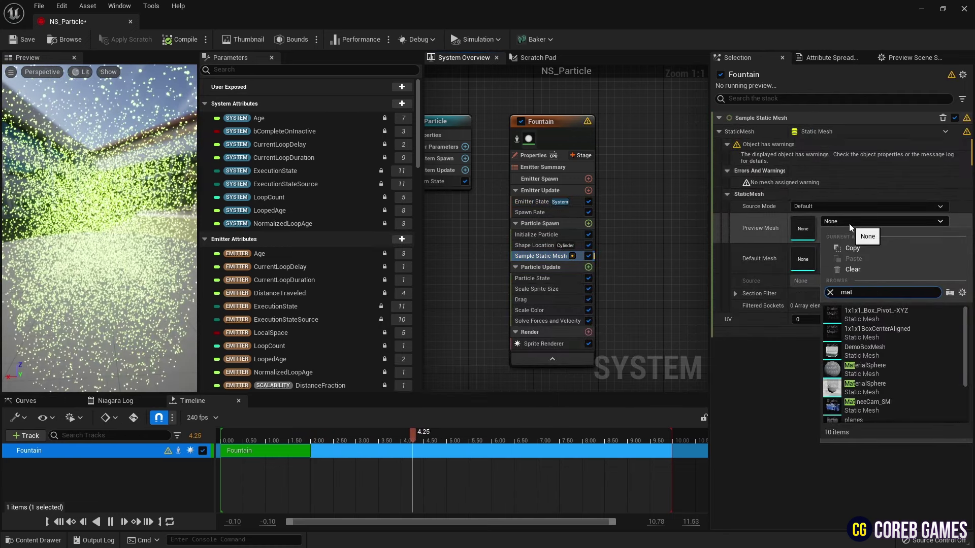
{"action": "left_click", "coordinate": [892, 311]}
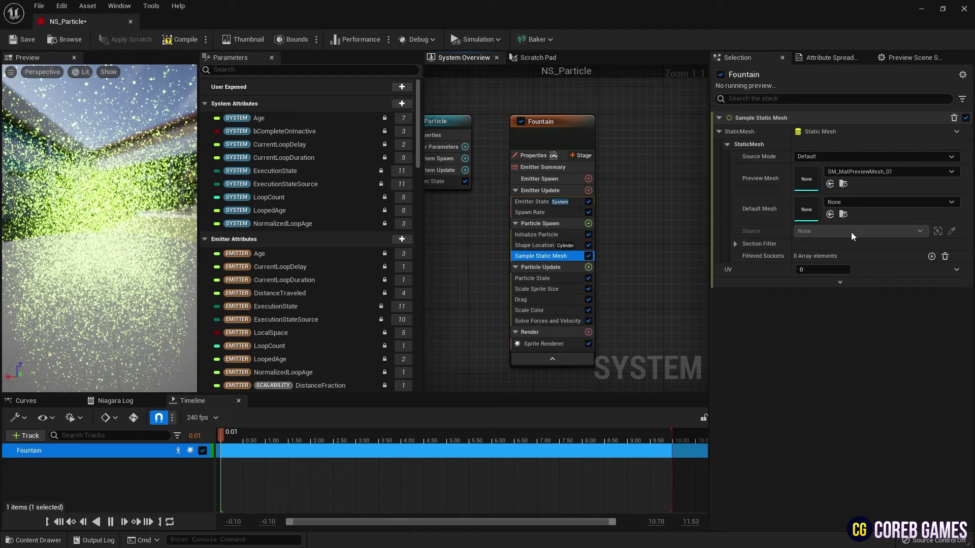
{"action": "left_click", "coordinate": [867, 157]}
{"action": "left_click", "coordinate": [857, 187]}
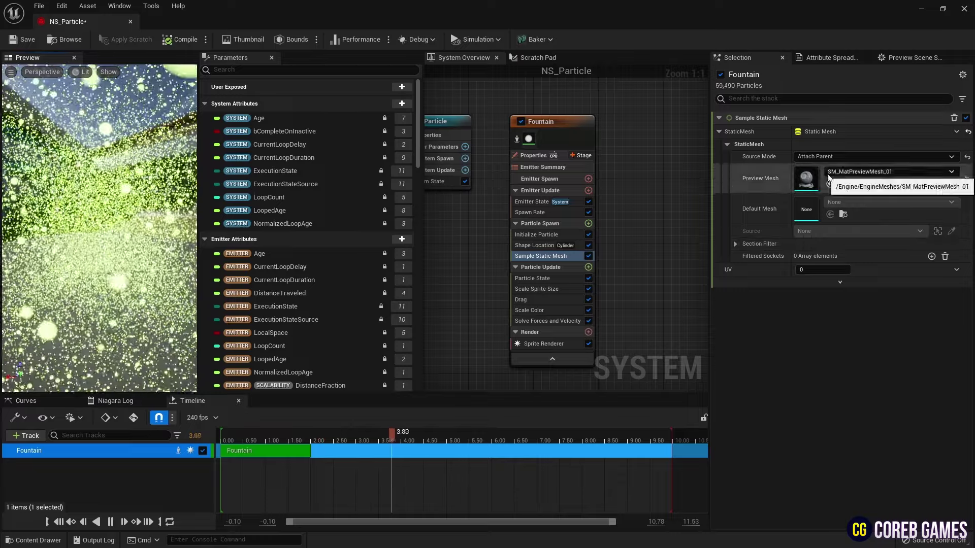
Add a Point Attraction Force to the Particle Update group and link its Attractor Position to the Sample Static Mesh MeshPosition parameter.
{"action": "left_click", "coordinate": [569, 269]}
{"action": "left_click", "coordinate": [564, 257]}
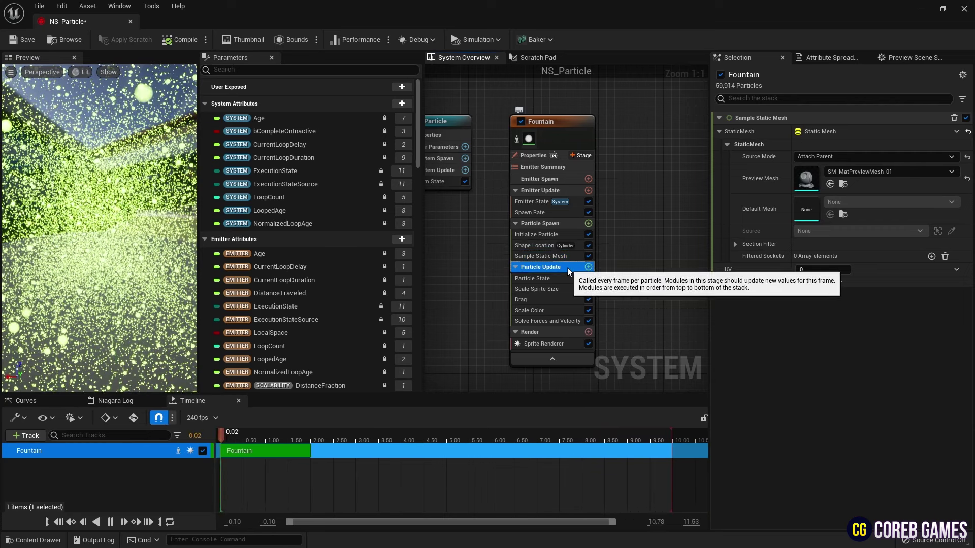
{"action": "left_click", "coordinate": [588, 268]}
{"action": "type", "text": "point"}
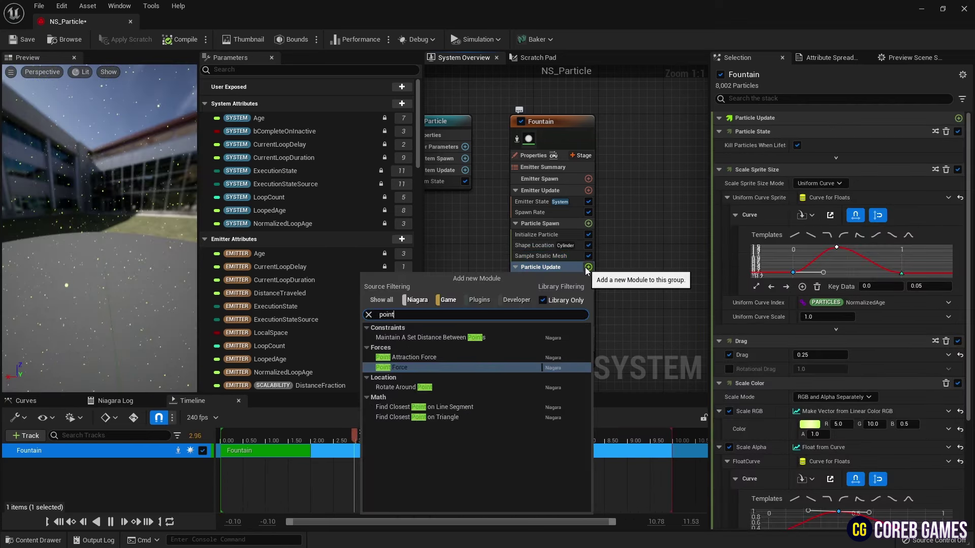
{"action": "key", "text": "Return"}
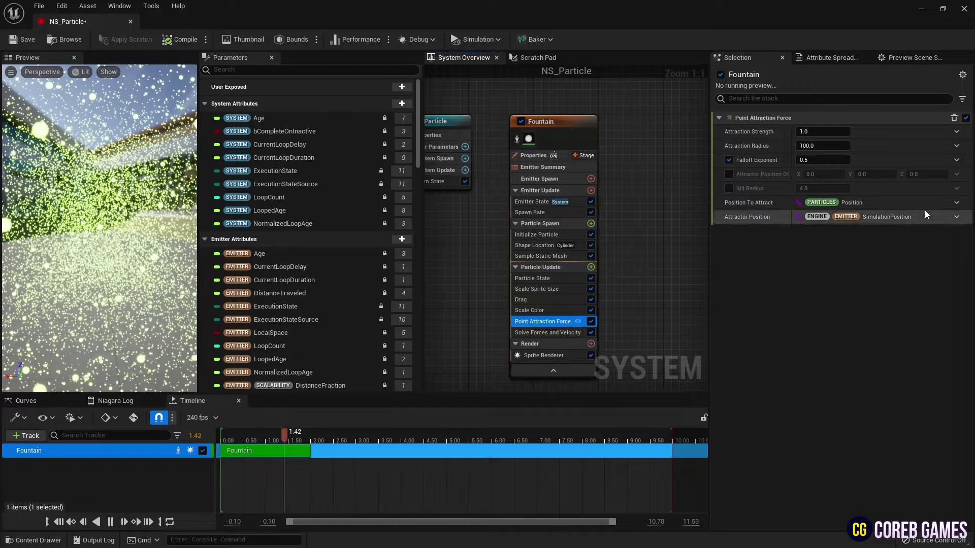
{"action": "scroll", "coordinate": [325, 282], "scroll_direction": "down", "scroll_amount": 10}
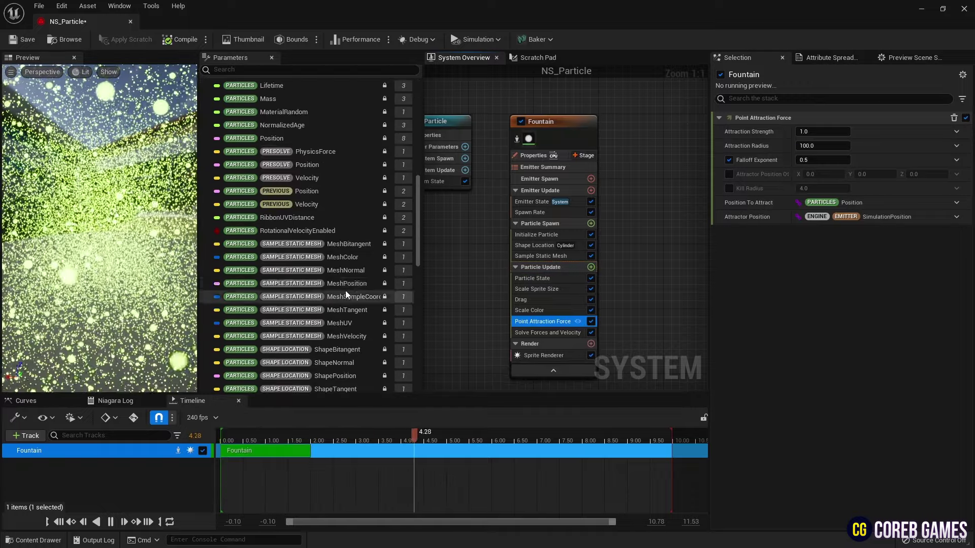
{"action": "left_click_drag", "start_coordinate": [345, 284], "coordinate": [872, 216]}
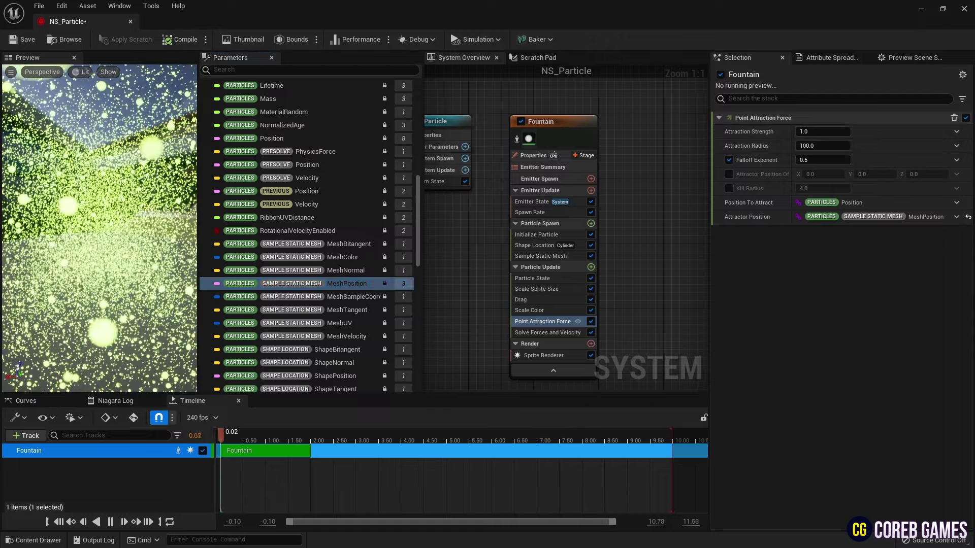
Set the Point Attraction Force to Attraction Strength 25, Attraction Radius 20000 and Falloff Exponent 1.3.
{"action": "left_click", "coordinate": [819, 131]}
{"action": "type", "text": "25"}
{"action": "key", "text": "Return"}
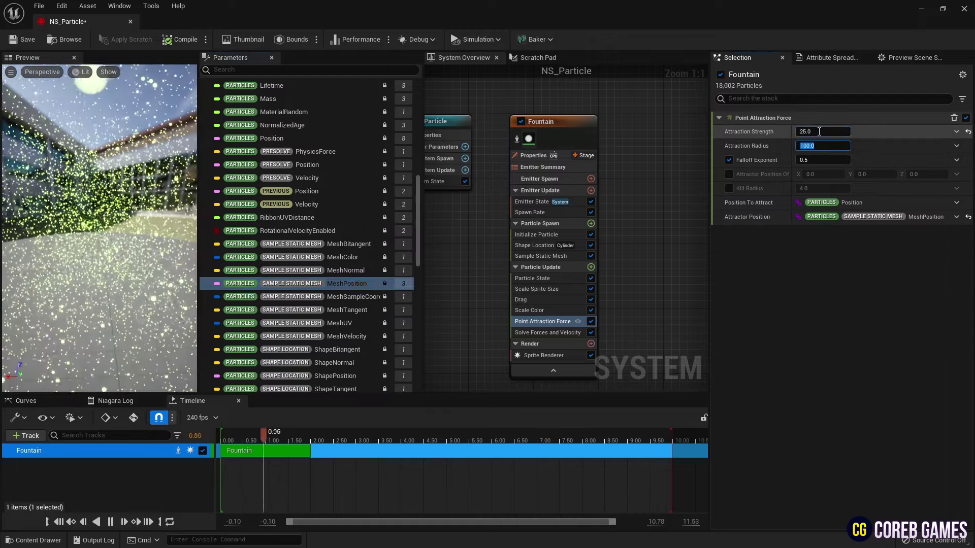
{"action": "key", "text": "Tab"}
{"action": "type", "text": "20000"}
{"action": "key", "text": "Return"}
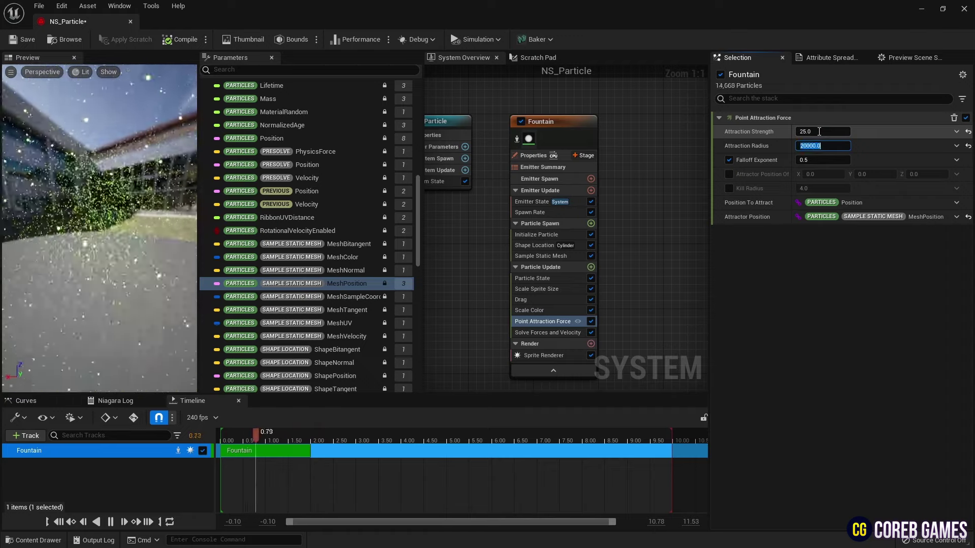
{"action": "left_click", "coordinate": [822, 159]}
{"action": "type", "text": "1.3"}
{"action": "key", "text": "Return"}
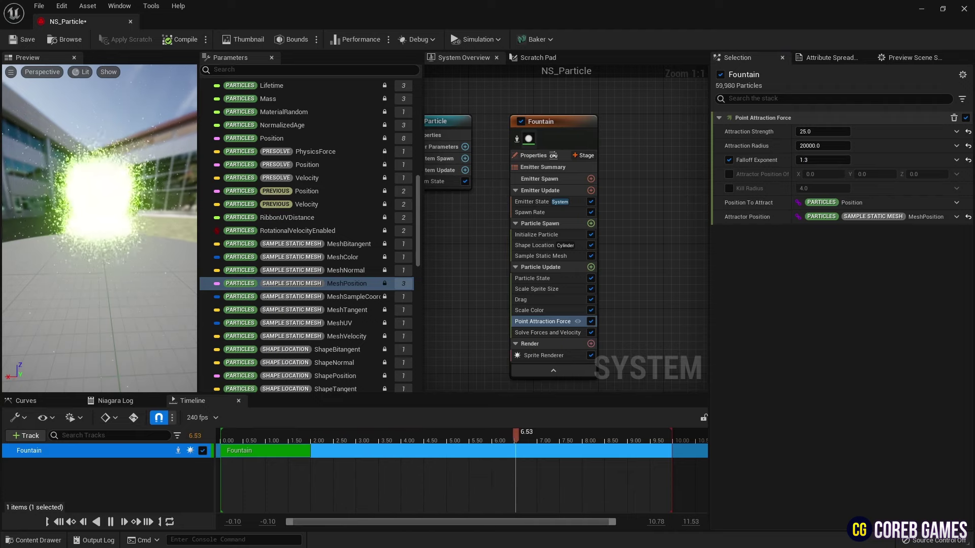
Set the Fountain emitter's Sim Target to GPUCompute Sim with Fixed Bounds enabled.
{"action": "left_click", "coordinate": [538, 234]}
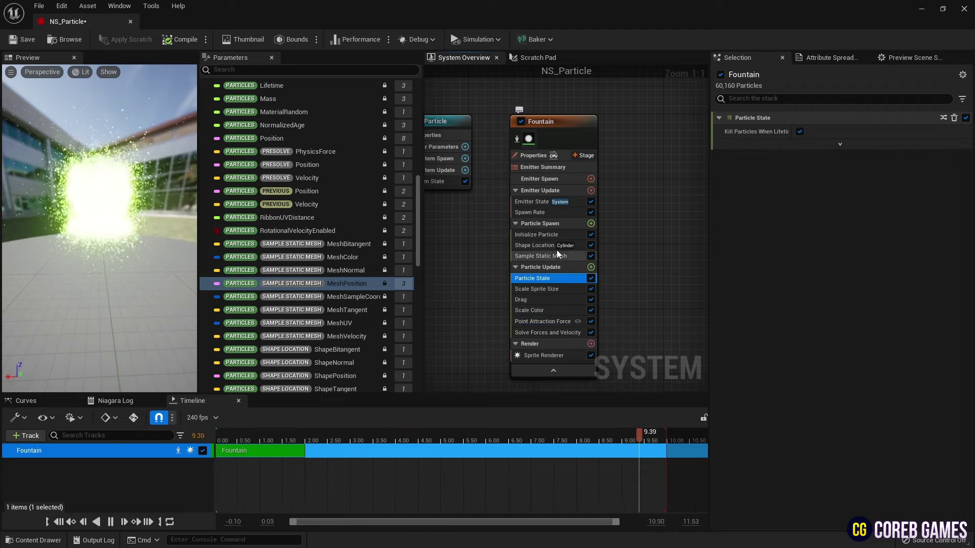
{"action": "left_click", "coordinate": [812, 213]}
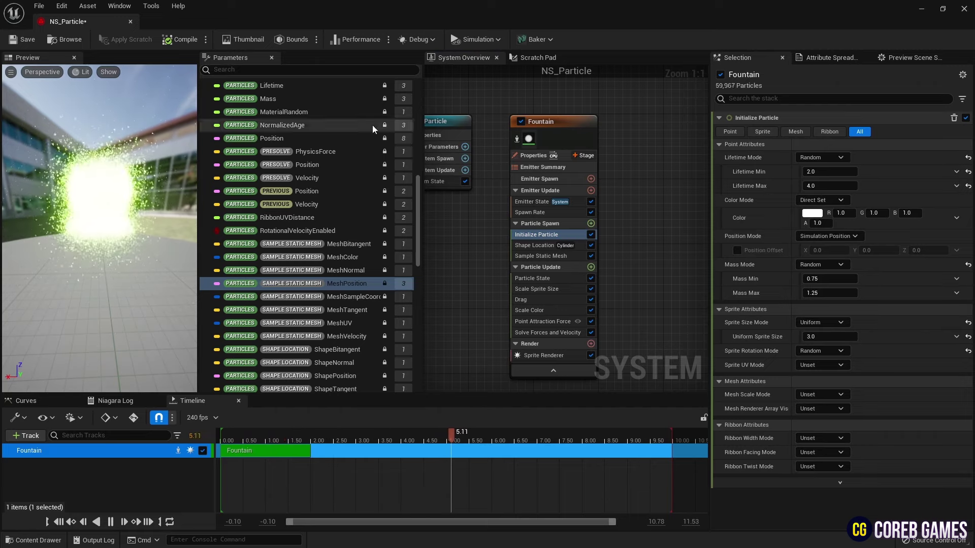
{"action": "left_click", "coordinate": [533, 156]}
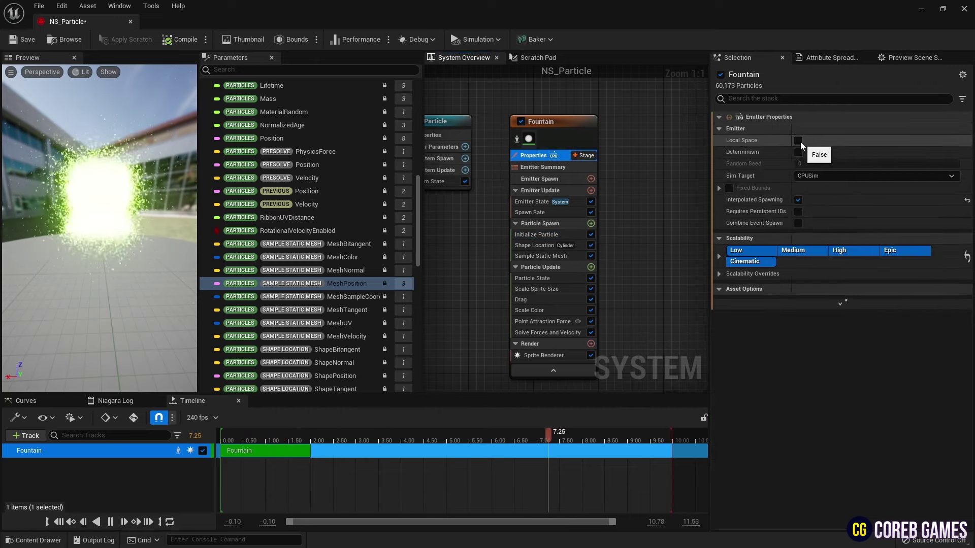
{"action": "left_click", "coordinate": [814, 176]}
{"action": "left_click", "coordinate": [826, 193]}
{"action": "left_click", "coordinate": [728, 215]}
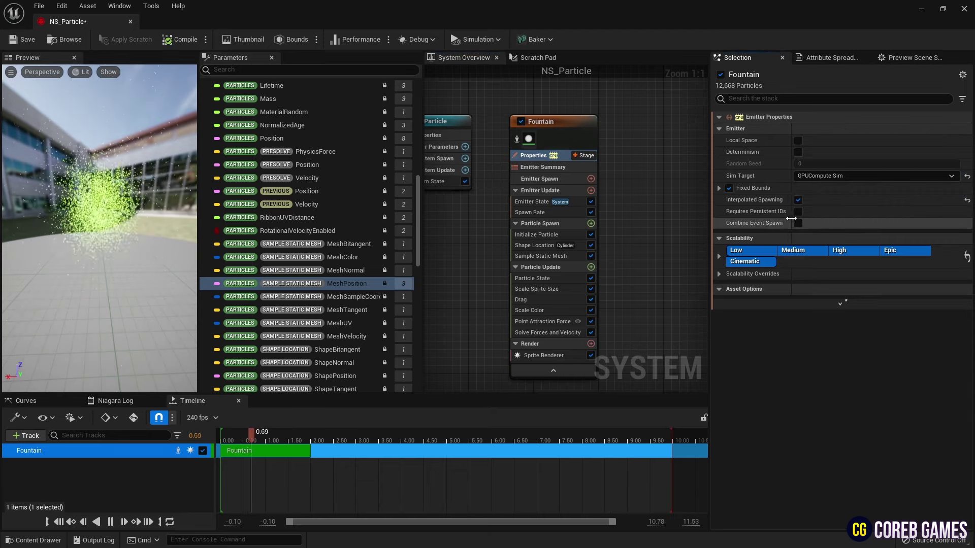
{"action": "left_click_drag", "start_coordinate": [110, 208], "coordinate": [91, 209]}
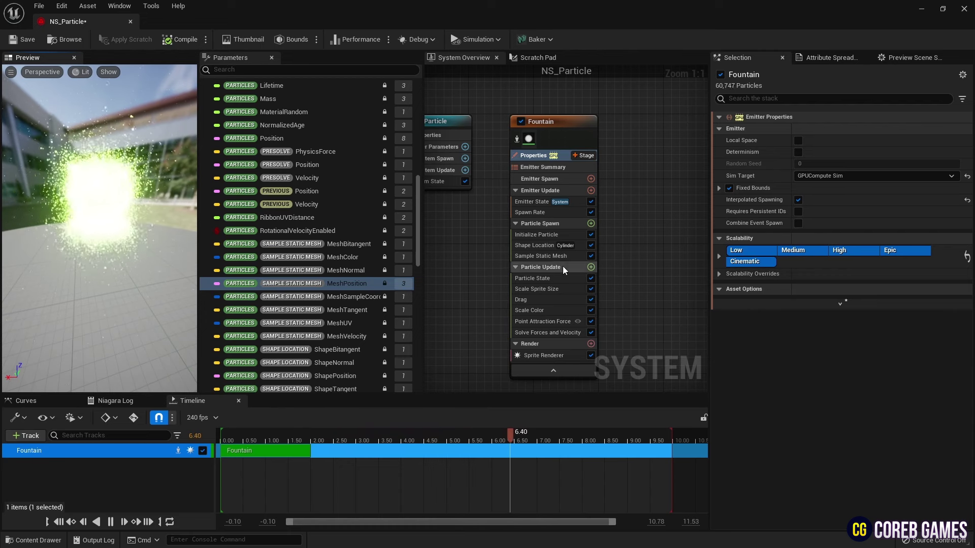
Drive the Drag value of the Drag module with a Float from Curve input.
{"action": "left_click", "coordinate": [550, 299]}
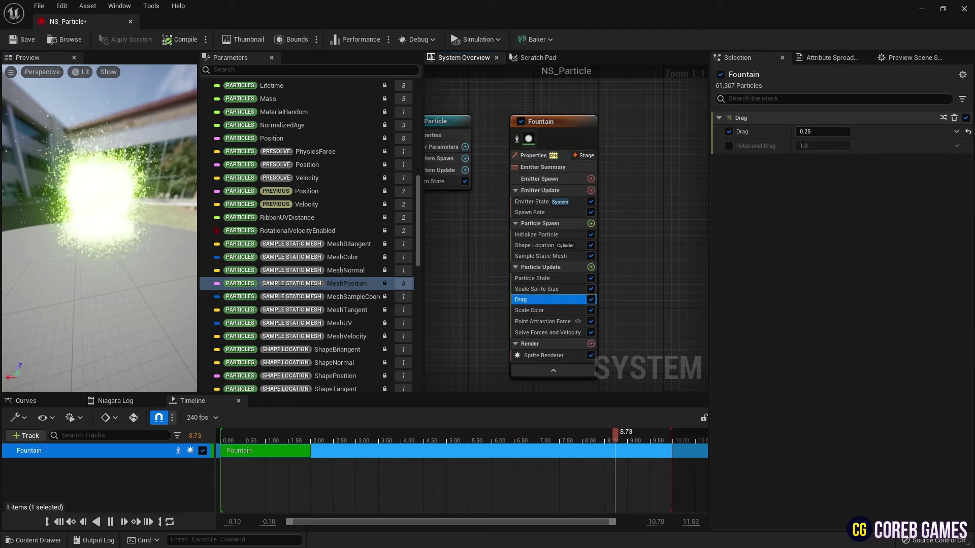
{"action": "left_click", "coordinate": [956, 132]}
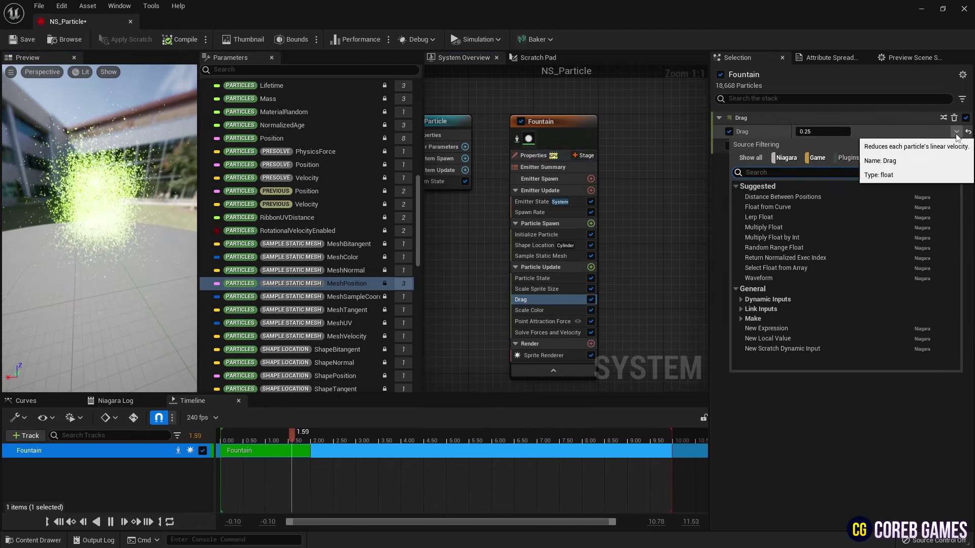
{"action": "left_click", "coordinate": [768, 207]}
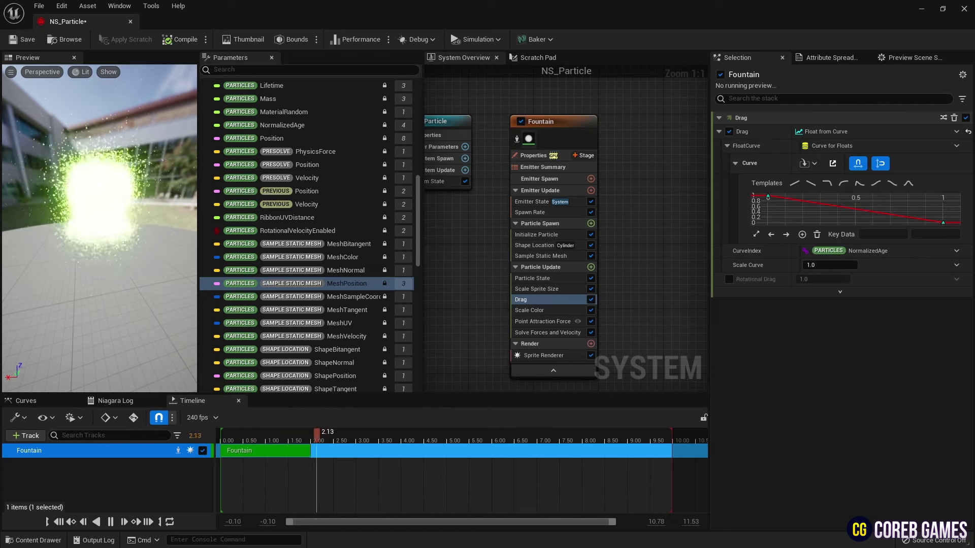
Key the drag curve with 2.5 at time 0 and 1 at time 1.
{"action": "left_click", "coordinate": [768, 196]}
{"action": "left_click", "coordinate": [939, 234]}
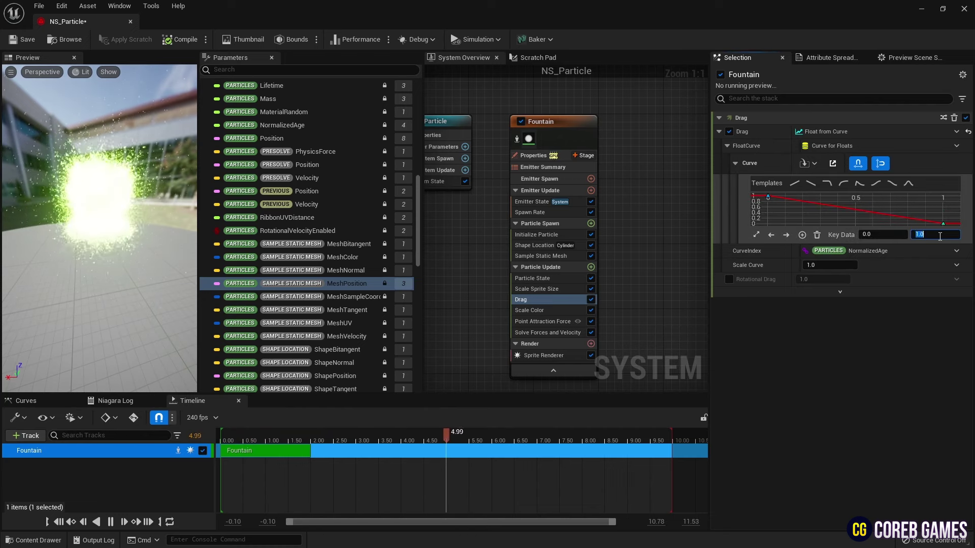
{"action": "type", "text": "2.5"}
{"action": "key", "text": "Return"}
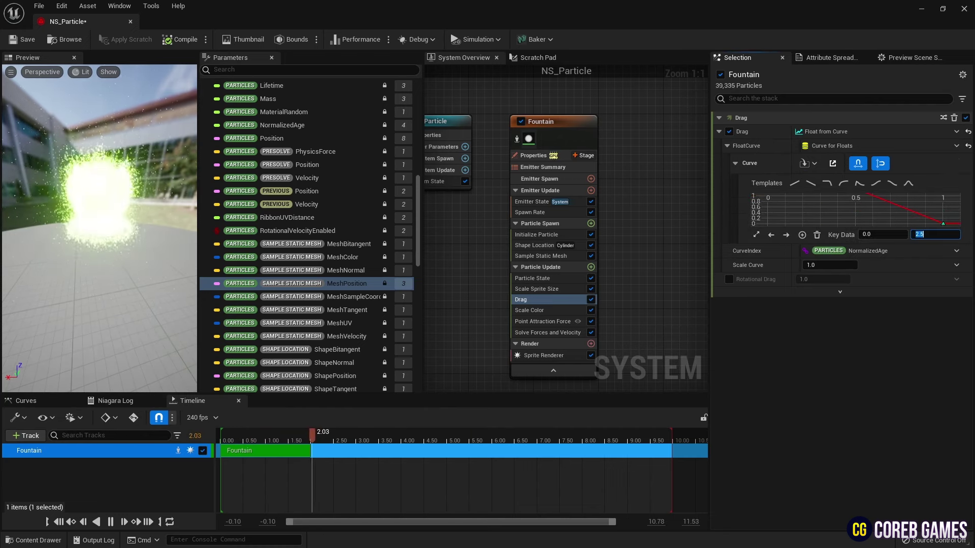
{"action": "left_click", "coordinate": [943, 224]}
{"action": "left_click", "coordinate": [925, 234]}
{"action": "type", "text": "1"}
{"action": "key", "text": "Return"}
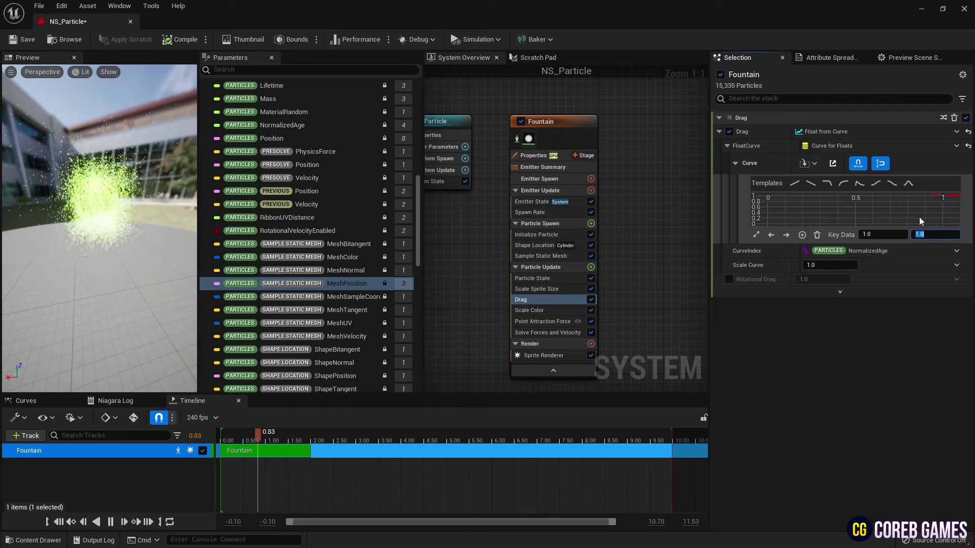
Smooth the tangent of the drag curve's first key and set its Scale Curve to 5.
{"action": "scroll", "coordinate": [916, 219], "scroll_direction": "down", "scroll_amount": 4}
{"action": "right_click_drag", "start_coordinate": [915, 224], "coordinate": [919, 243]}
{"action": "right_click", "coordinate": [820, 197]}
{"action": "left_click", "coordinate": [865, 289]}
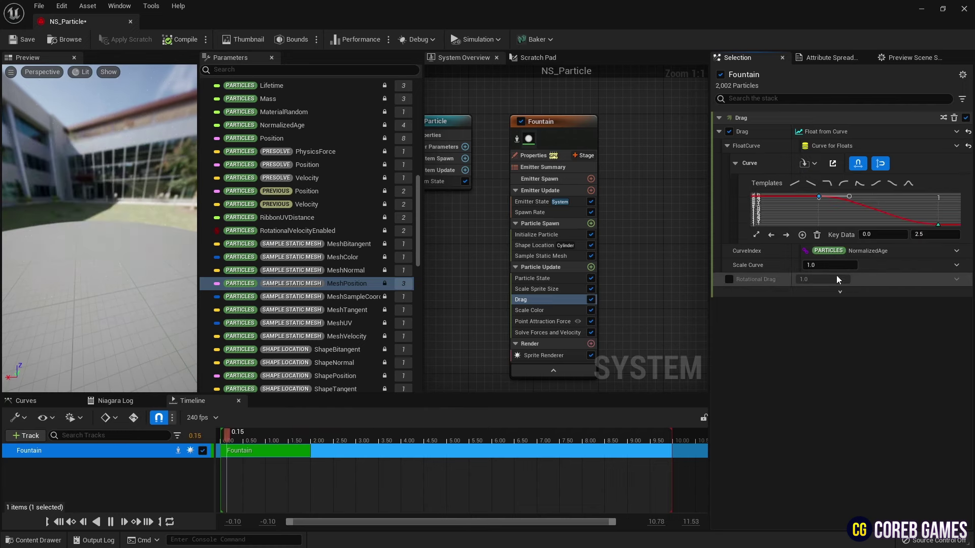
{"action": "left_click", "coordinate": [833, 265]}
{"action": "type", "text": "5"}
{"action": "key", "text": "Return"}
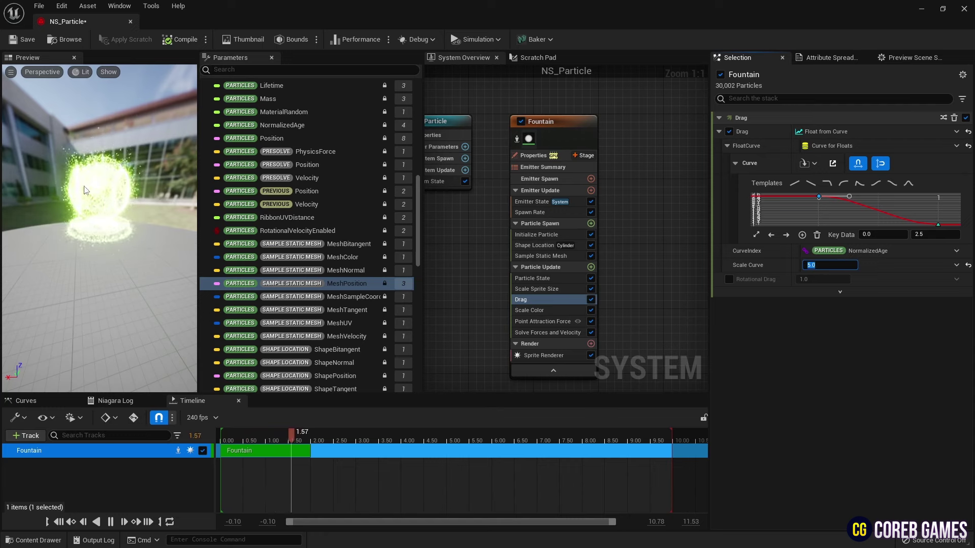
Check the effect from another angle in the preview, then save and close the NS_Particle system.
{"action": "left_click_drag", "start_coordinate": [84, 187], "coordinate": [205, 189]}
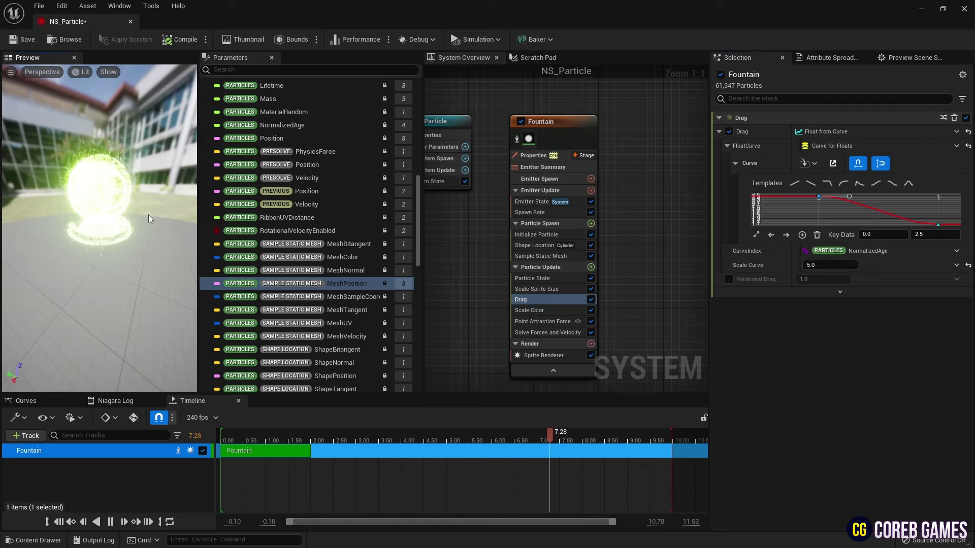
{"action": "left_click", "coordinate": [24, 39]}
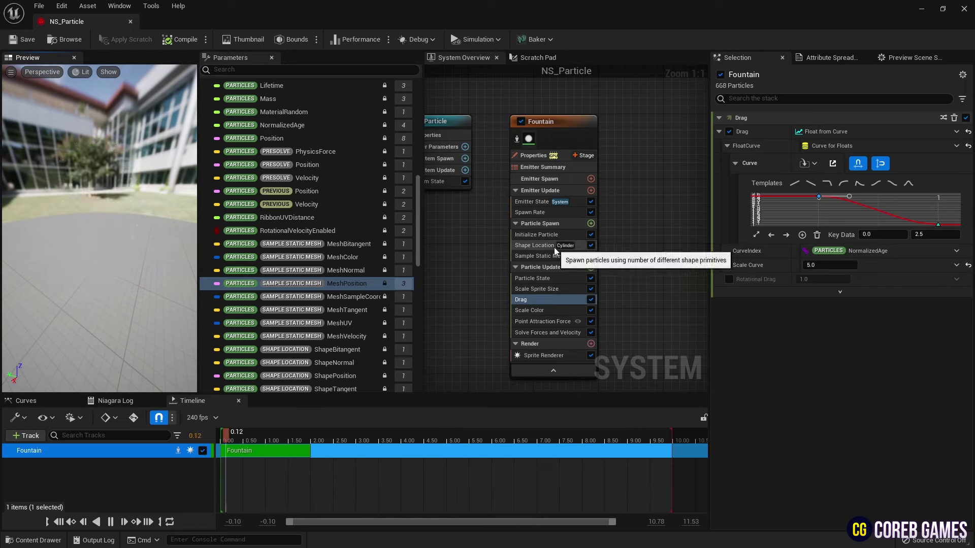
{"action": "left_click", "coordinate": [131, 22]}
Create a Blueprint class with Actor as its parent in the Content folder and name it BP.
{"action": "left_click", "coordinate": [33, 540]}
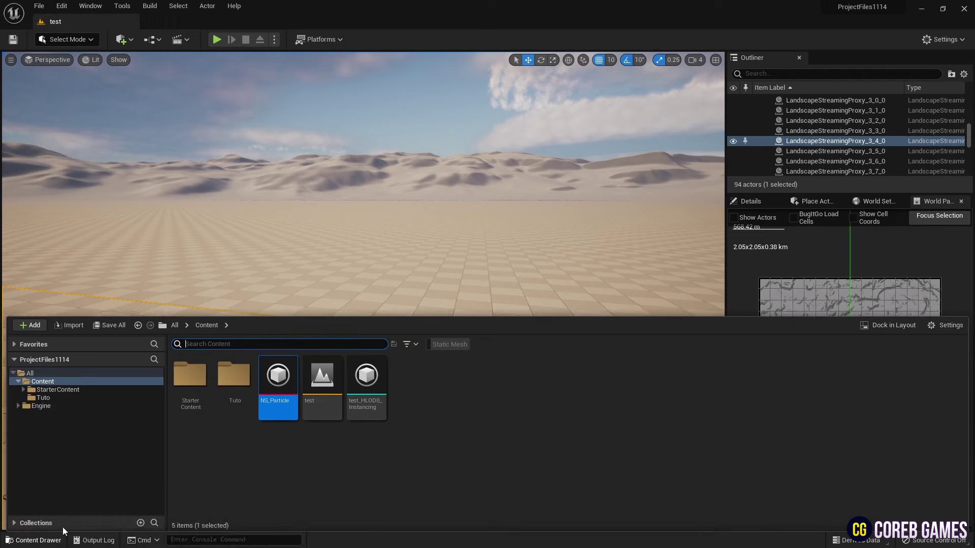
{"action": "right_click", "coordinate": [433, 388]}
{"action": "left_click", "coordinate": [487, 116]}
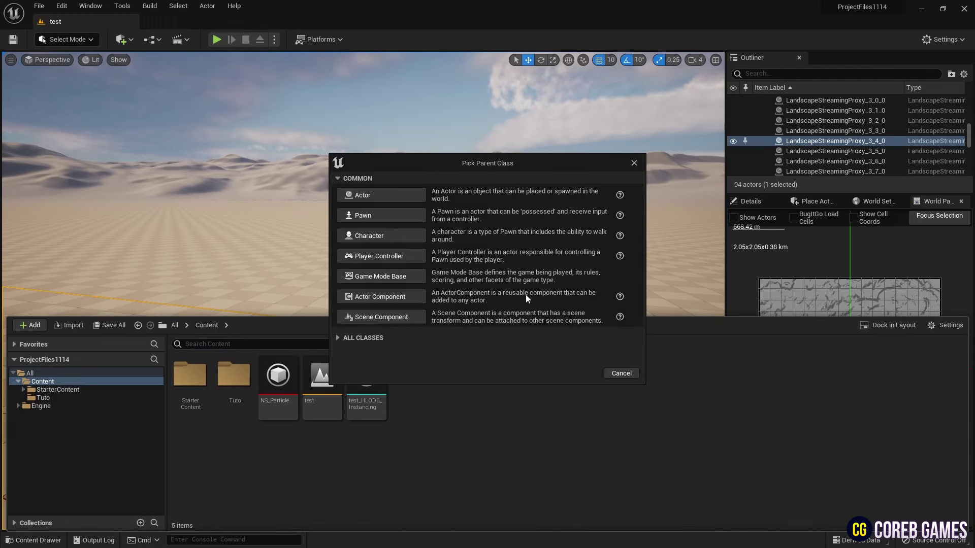
{"action": "left_click", "coordinate": [401, 196]}
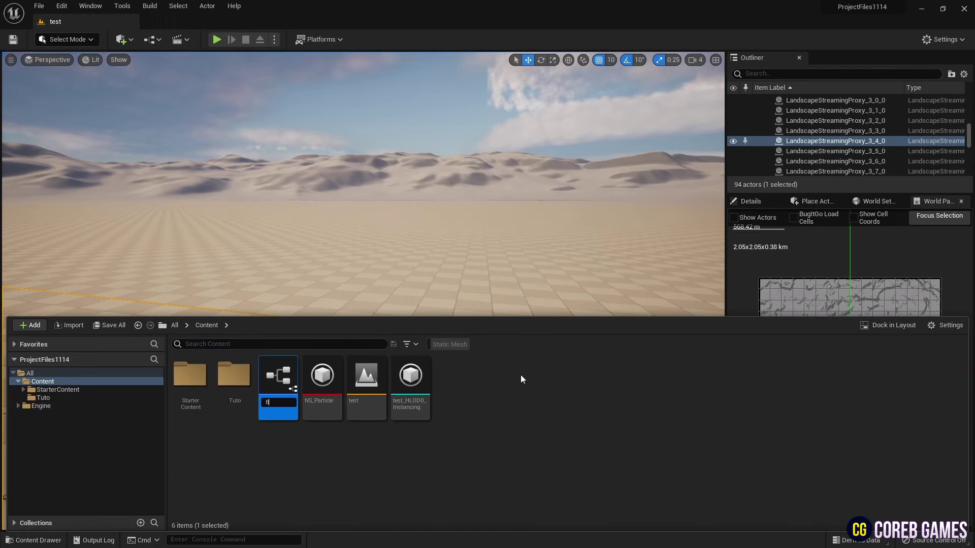
Open the BP Blueprint and add a Static Mesh component with its default name.
{"action": "double_click", "coordinate": [286, 385]}
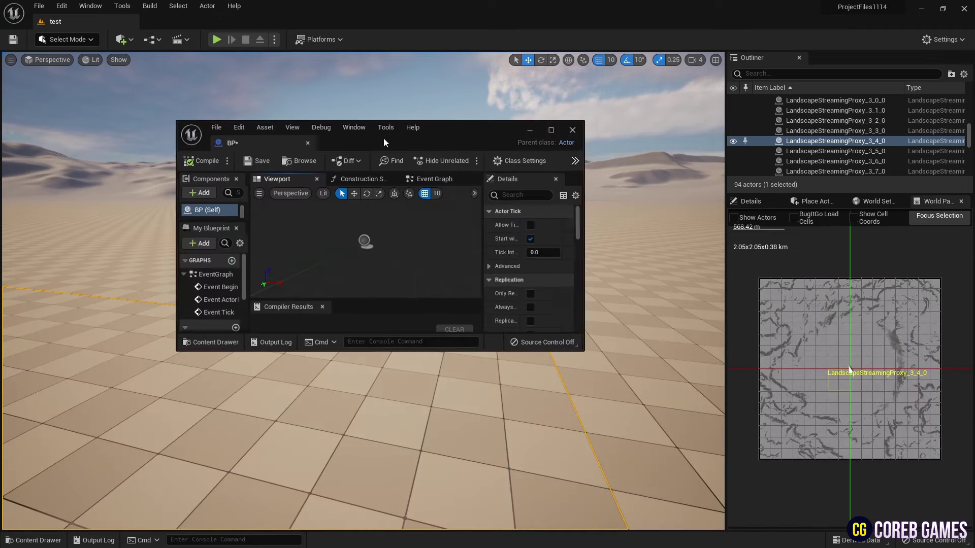
{"action": "double_click", "coordinate": [446, 134]}
{"action": "left_click", "coordinate": [31, 74]}
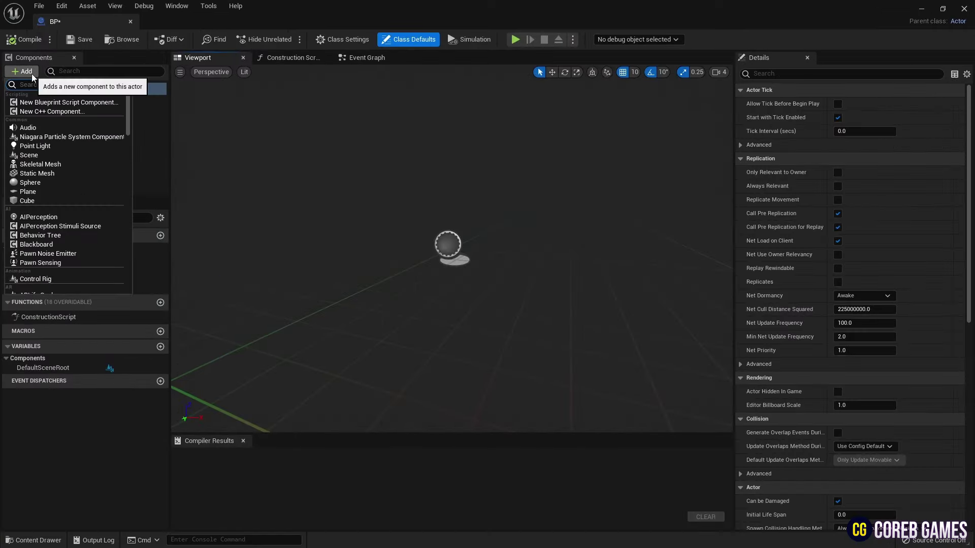
{"action": "type", "text": "stat"}
{"action": "left_click", "coordinate": [68, 121]}
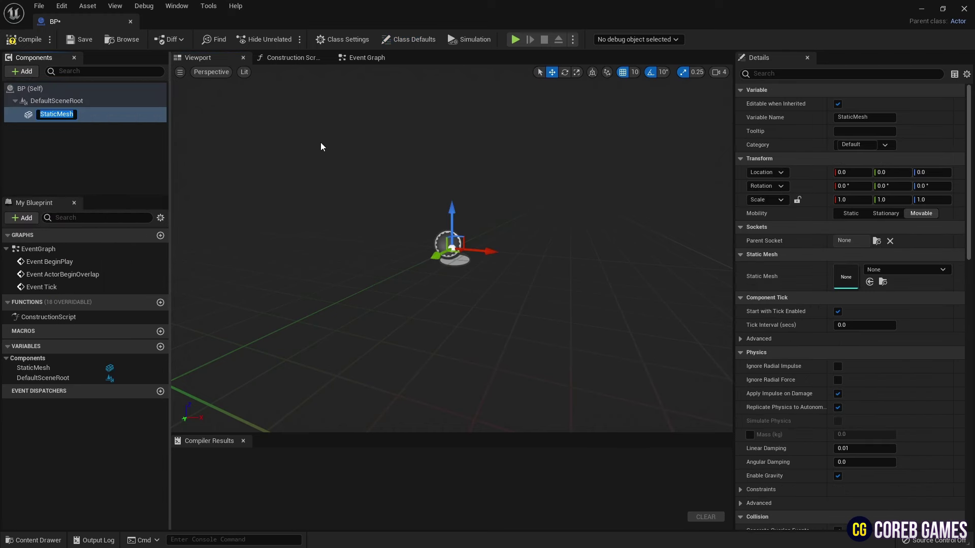
{"action": "left_click", "coordinate": [321, 143]}
{"action": "left_click", "coordinate": [103, 141]}
Add a Niagara Particle System component to BP and attach it as a child of the StaticMesh component.
{"action": "left_click", "coordinate": [26, 74]}
{"action": "type", "text": "n"}
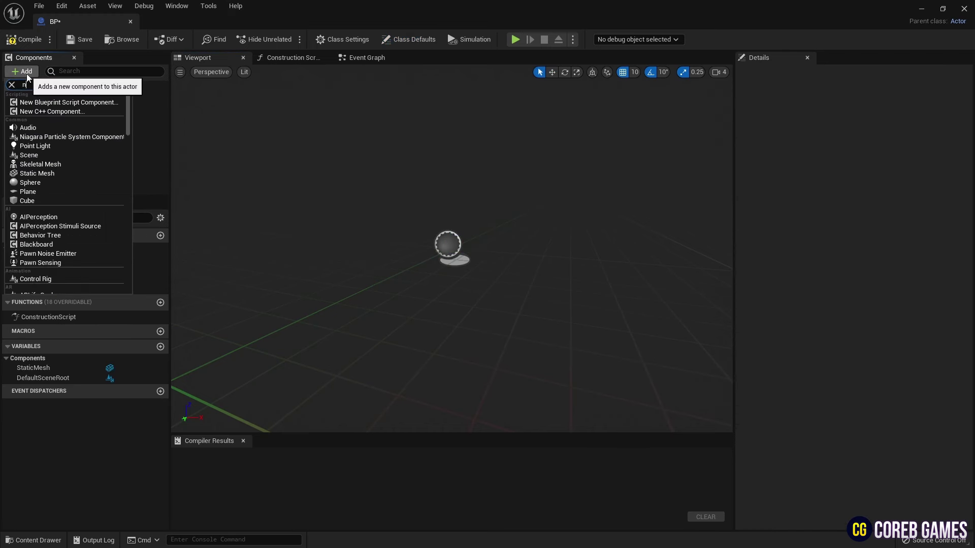
{"action": "type", "text": "iagara"}
{"action": "left_click", "coordinate": [79, 107]}
{"action": "left_click", "coordinate": [107, 142]}
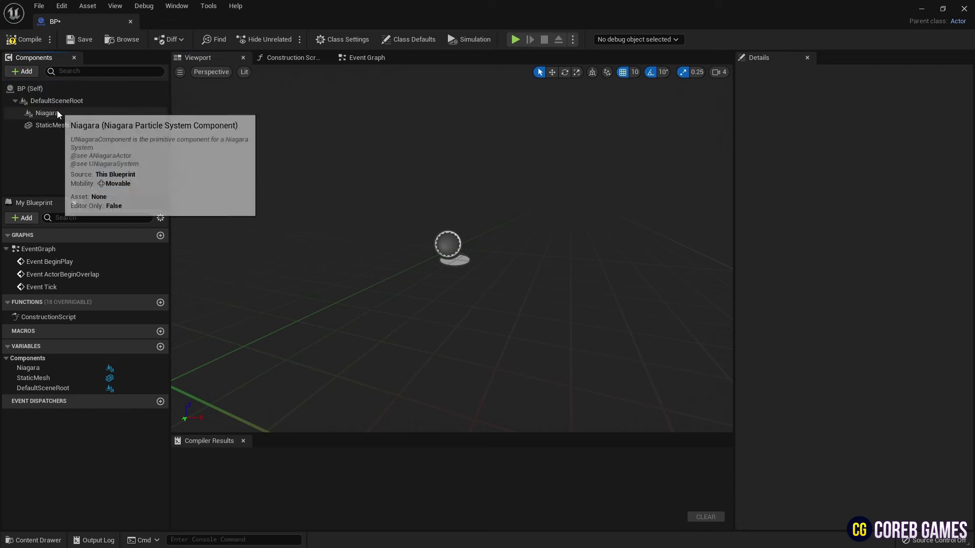
{"action": "left_click_drag", "start_coordinate": [57, 111], "coordinate": [77, 119]}
Assign SM_MatPreviewMesh_01 as the mesh of the StaticMesh component.
{"action": "left_click", "coordinate": [905, 270]}
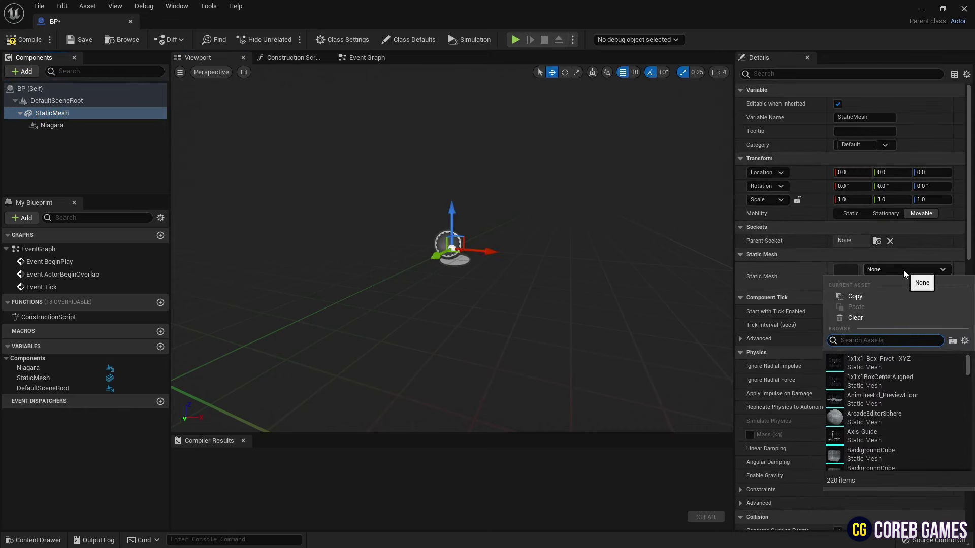
{"action": "type", "text": "matpre"}
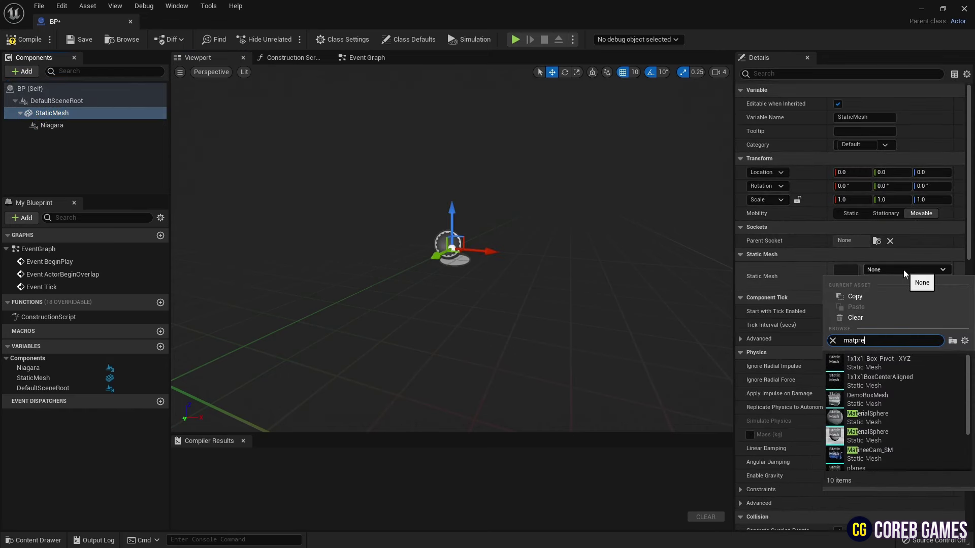
{"action": "left_click", "coordinate": [906, 360]}
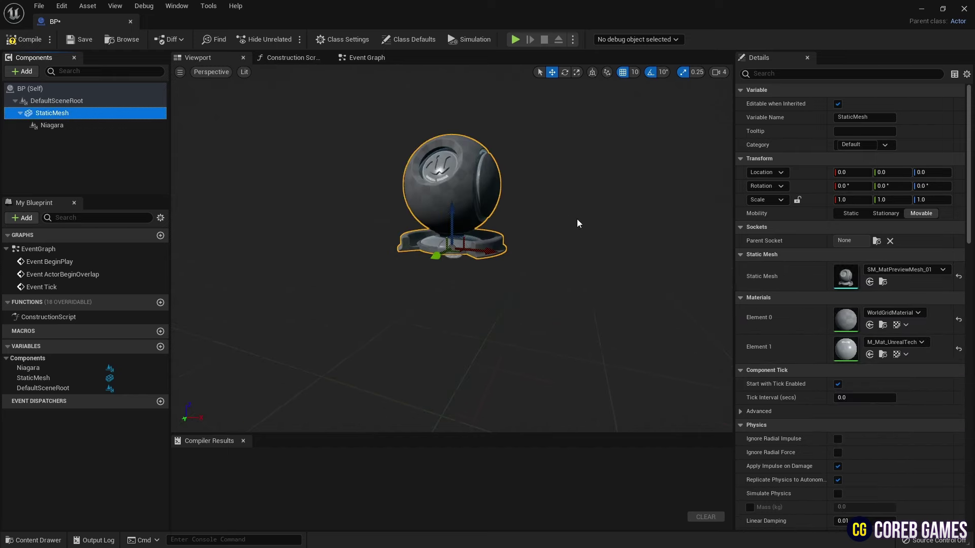
Set the Niagara component's system asset to NS_Particle.
{"action": "left_click", "coordinate": [79, 126]}
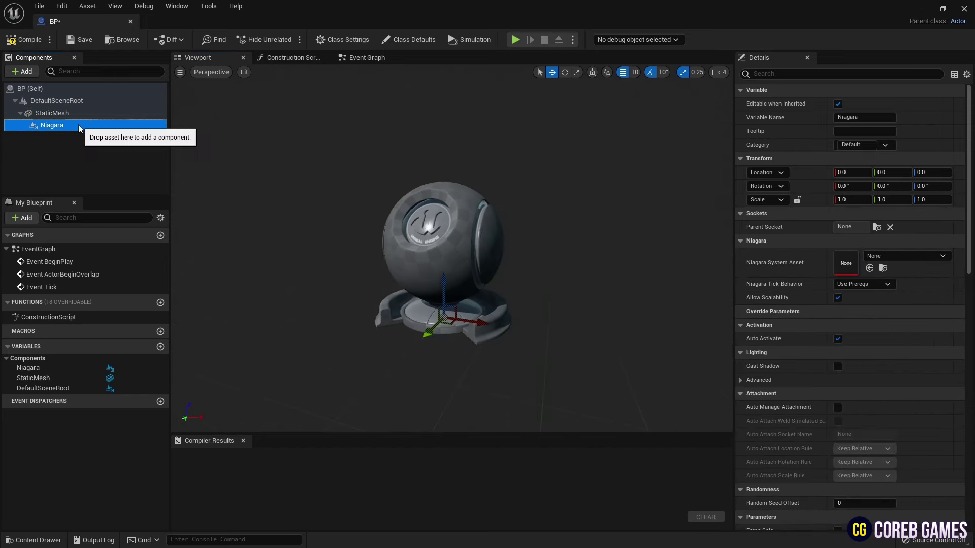
{"action": "left_click", "coordinate": [901, 256]}
{"action": "type", "text": "particle"}
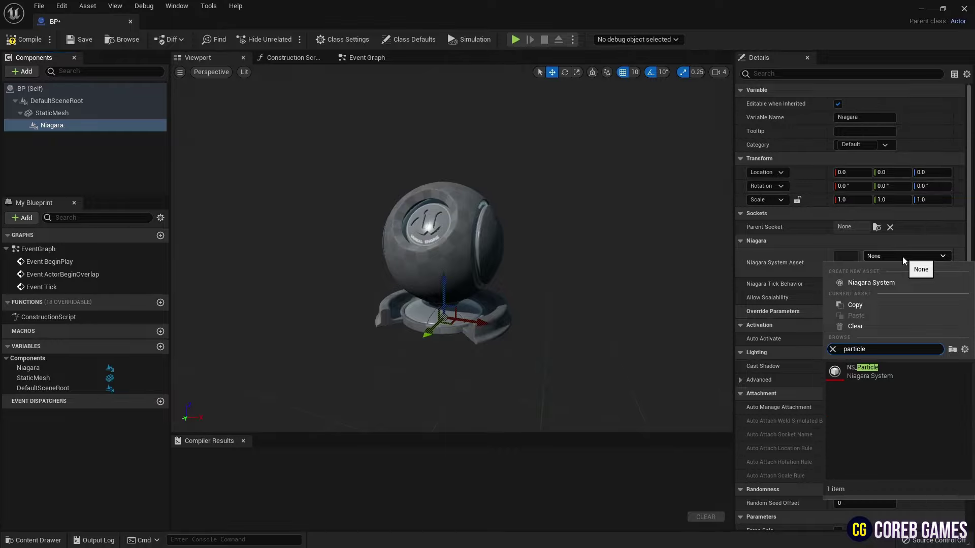
{"action": "left_click", "coordinate": [894, 370]}
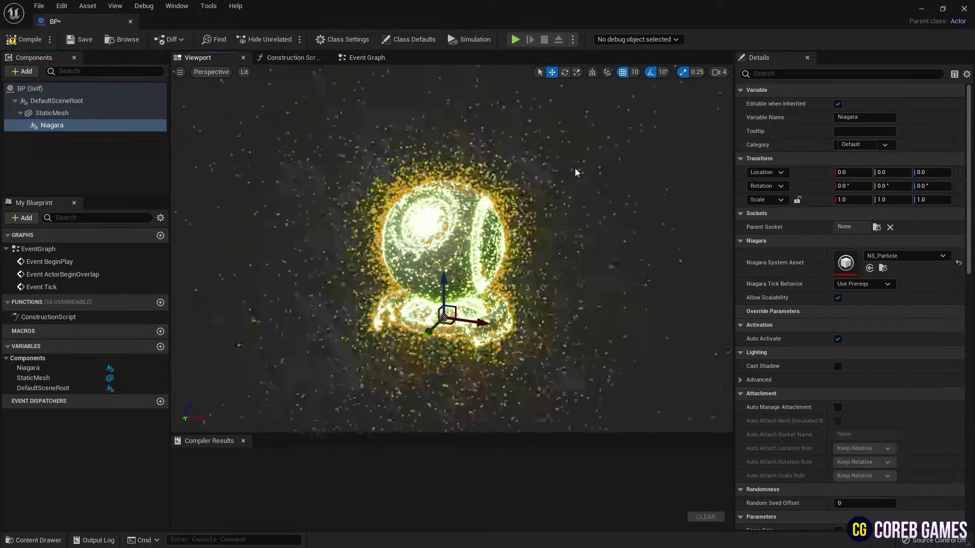
Open the SM_MatPreviewMesh_01 asset from the StaticMesh component, verify that Allow CPUAccess is enabled, and close the asset.
{"action": "left_click", "coordinate": [61, 114]}
{"action": "left_click", "coordinate": [883, 282]}
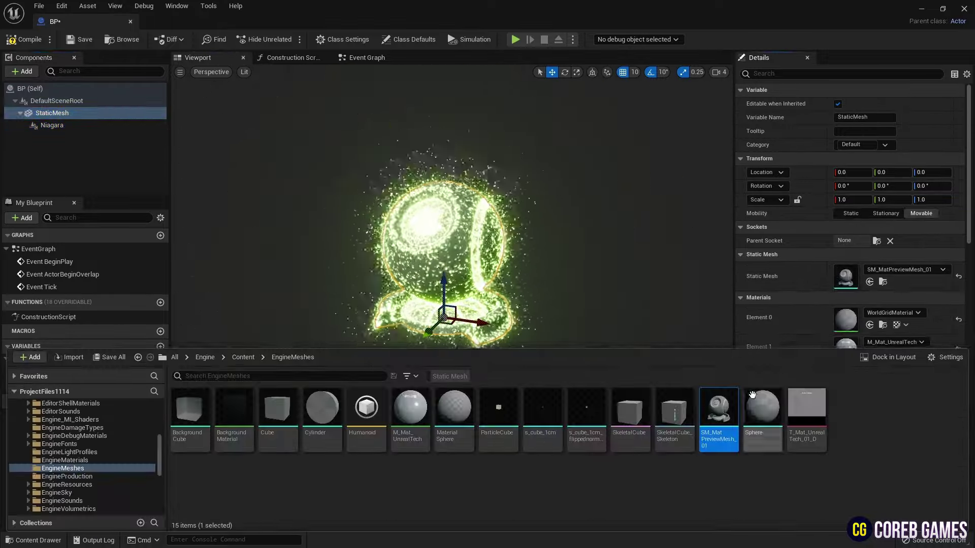
{"action": "double_click", "coordinate": [718, 409]}
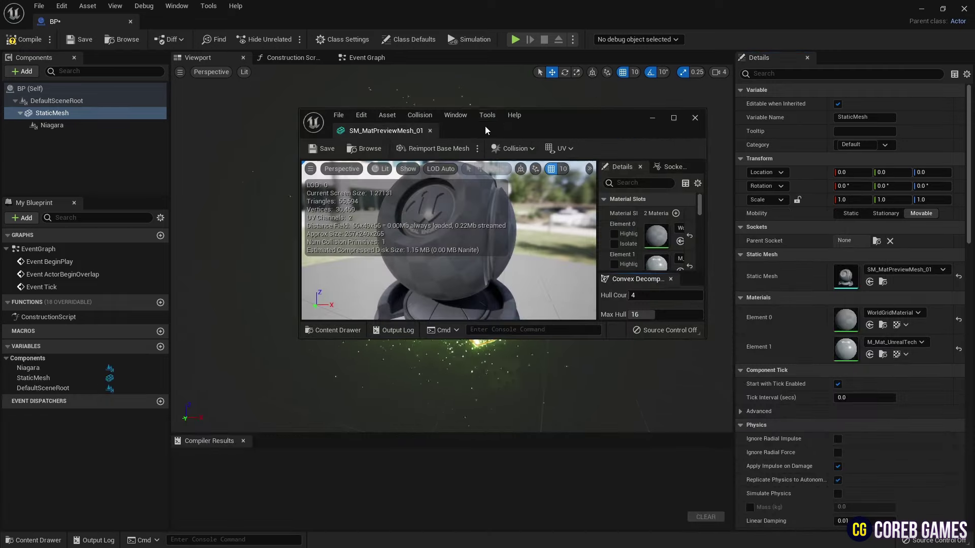
{"action": "double_click", "coordinate": [485, 126]}
{"action": "left_click", "coordinate": [794, 77]}
{"action": "type", "text": "a"}
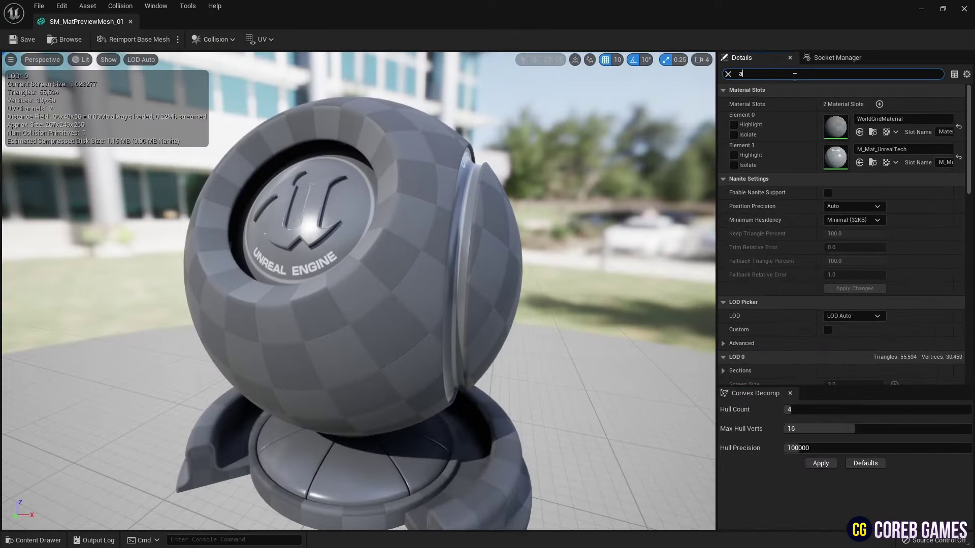
{"action": "type", "text": "ll"}
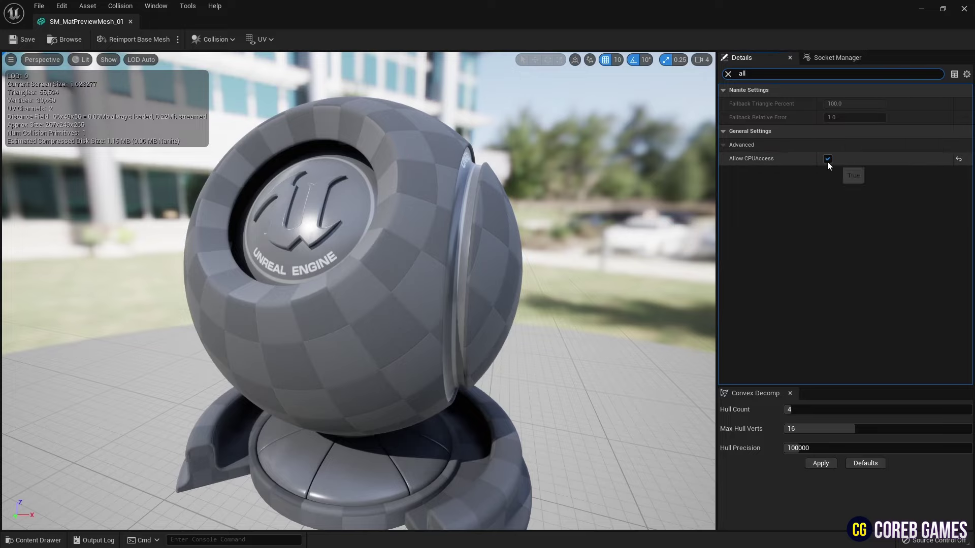
{"action": "left_click", "coordinate": [131, 22]}
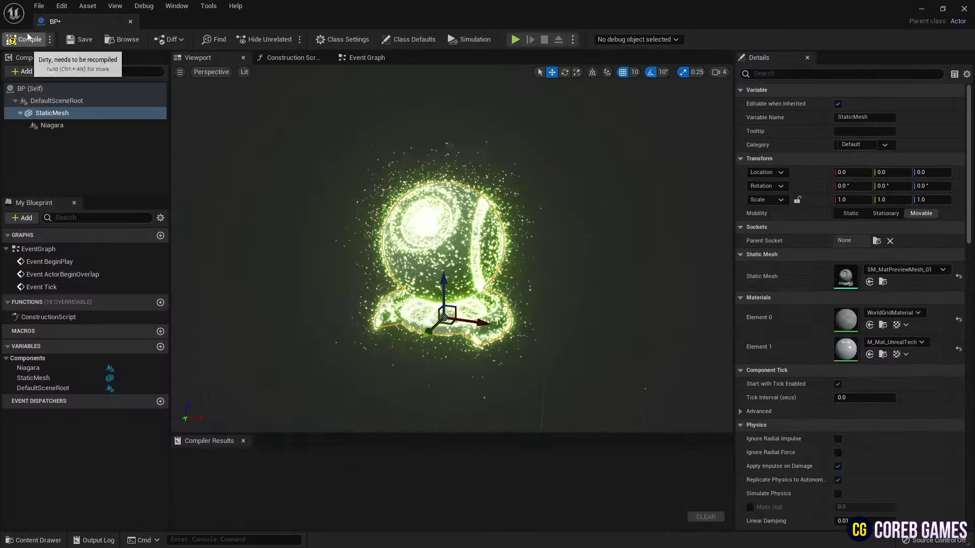
Compile and close the BP Blueprint, and place an instance of it from the Content folder onto the landscape in the level.
{"action": "left_click", "coordinate": [41, 39]}
{"action": "left_click", "coordinate": [130, 21]}
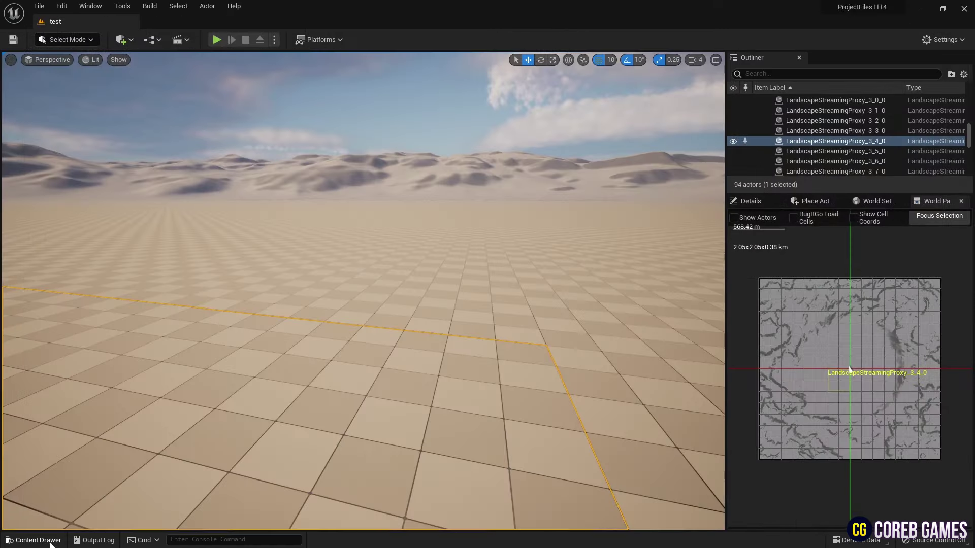
{"action": "left_click", "coordinate": [34, 540]}
{"action": "left_click_drag", "start_coordinate": [163, 425], "coordinate": [106, 383]}
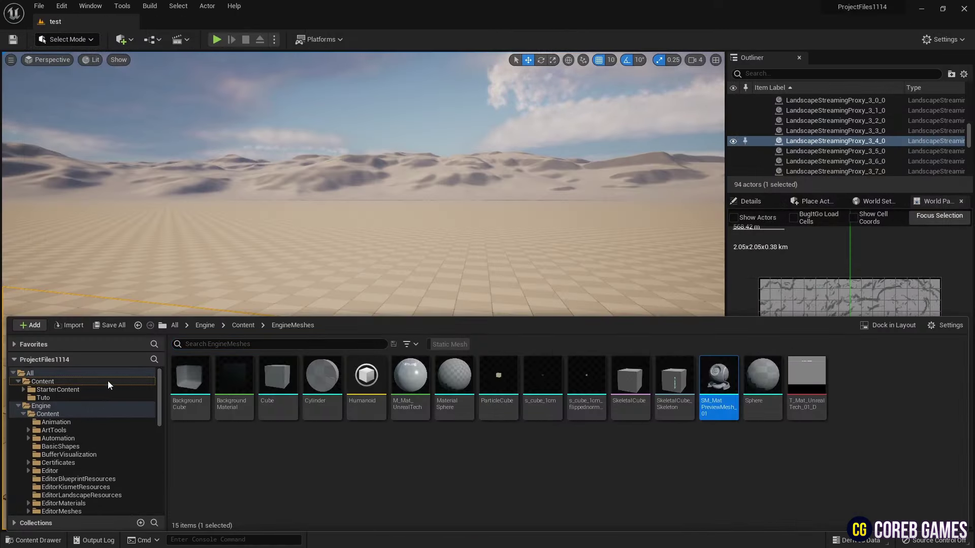
{"action": "left_click", "coordinate": [107, 382]}
{"action": "left_click_drag", "start_coordinate": [336, 302], "coordinate": [351, 305]}
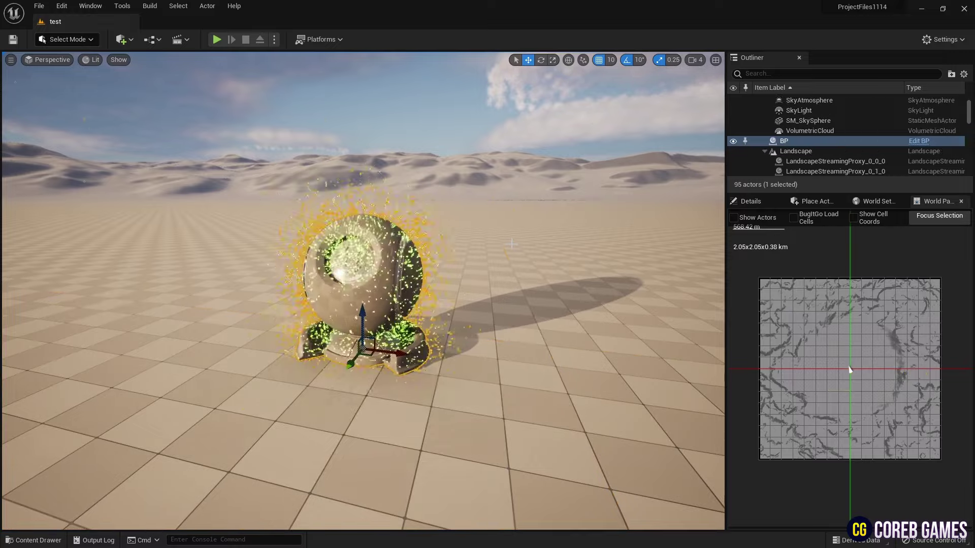
{"action": "left_click", "coordinate": [850, 369]}
{"action": "right_click_drag", "start_coordinate": [539, 212], "coordinate": [545, 216]}
{"action": "key", "text": "w"}
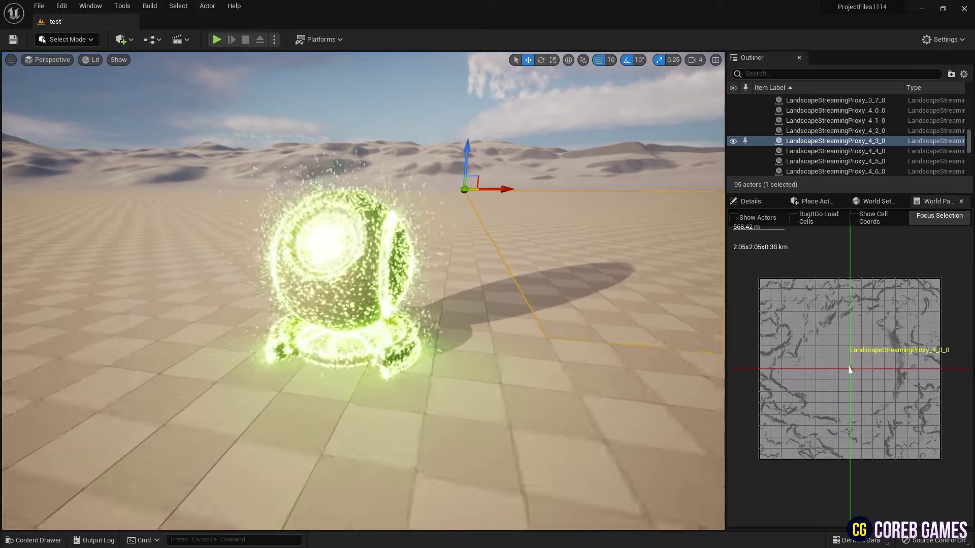